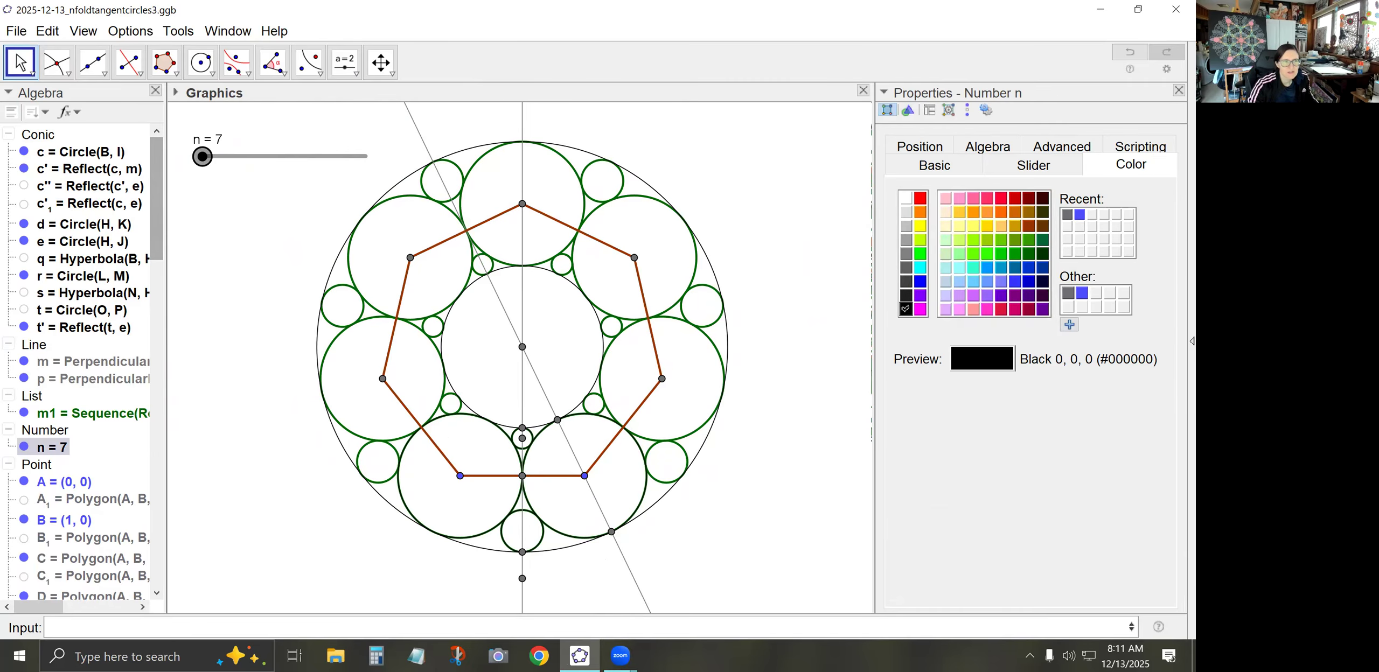
Start a new blank construction, discarding the changes to the current file.
{"action": "left_click", "coordinate": [16, 31]}
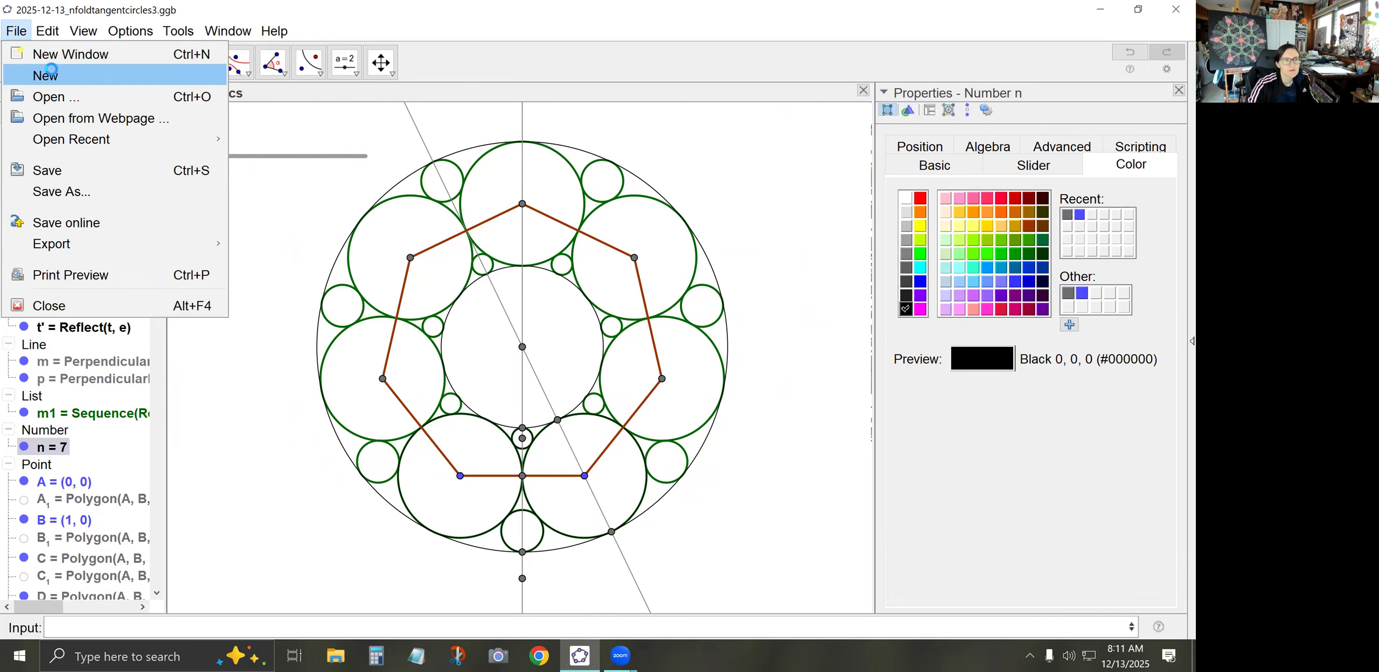
{"action": "left_click", "coordinate": [45, 76]}
{"action": "left_click", "coordinate": [588, 356]}
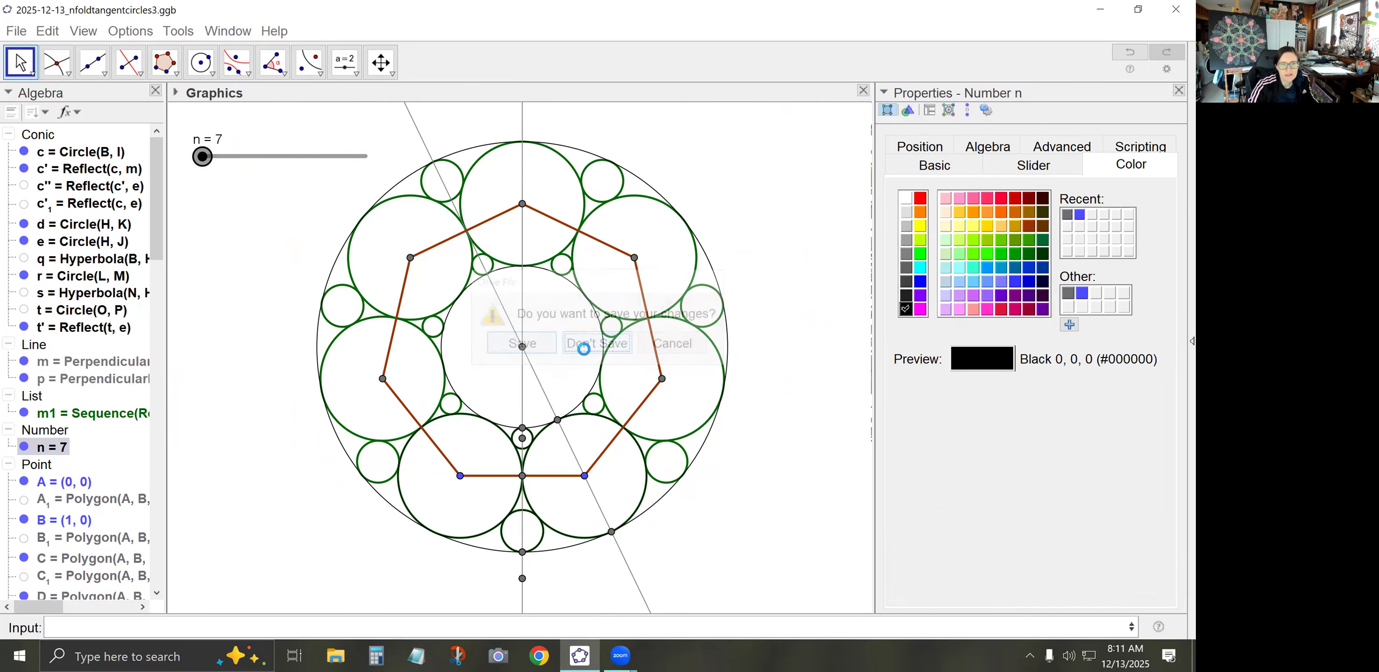
Define point A at (0,0) and point B at (1,0).
{"action": "left_click", "coordinate": [347, 626]}
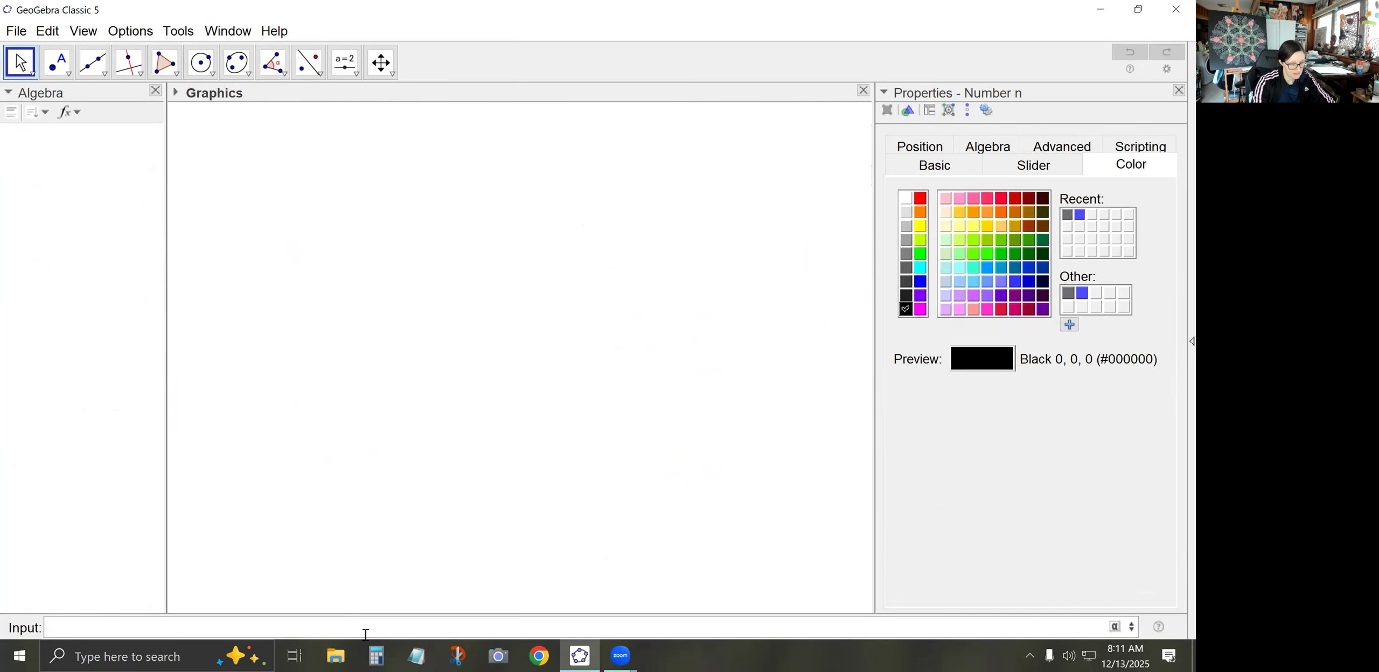
{"action": "type", "text": "A=(0,0"}
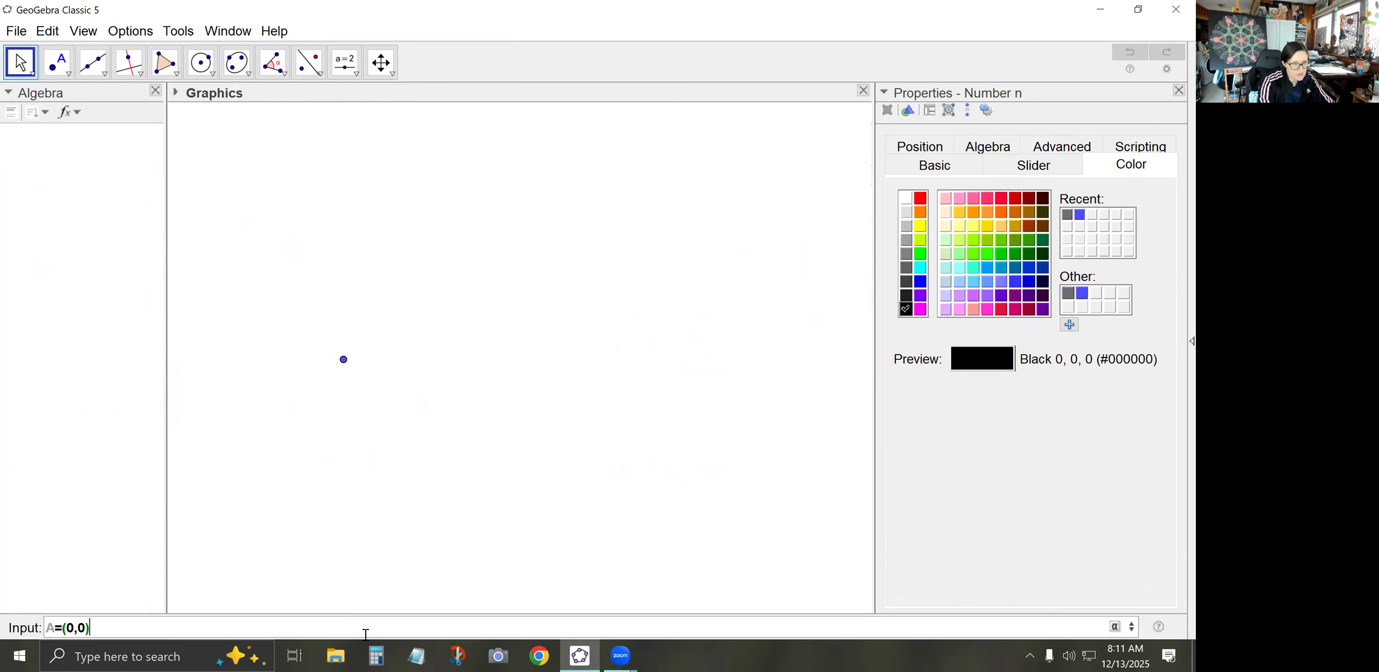
{"action": "key", "text": "Return"}
{"action": "type", "text": "B"}
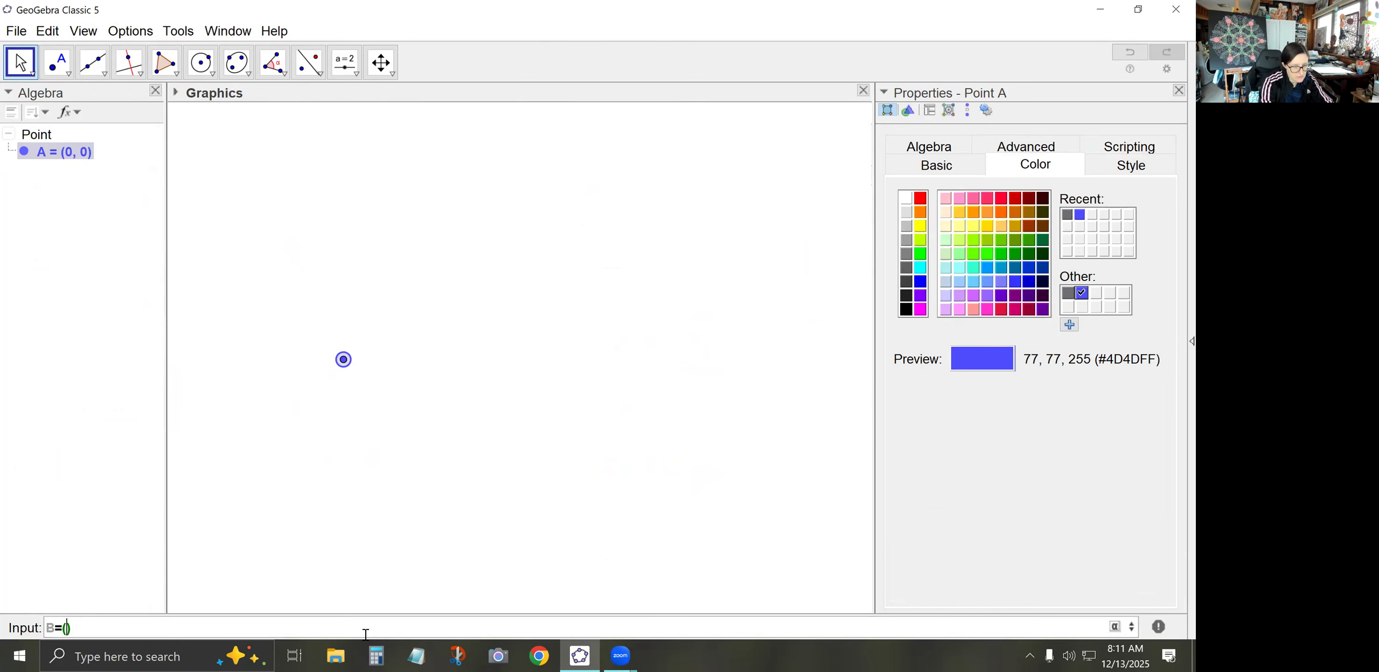
{"action": "key", "text": "Return"}
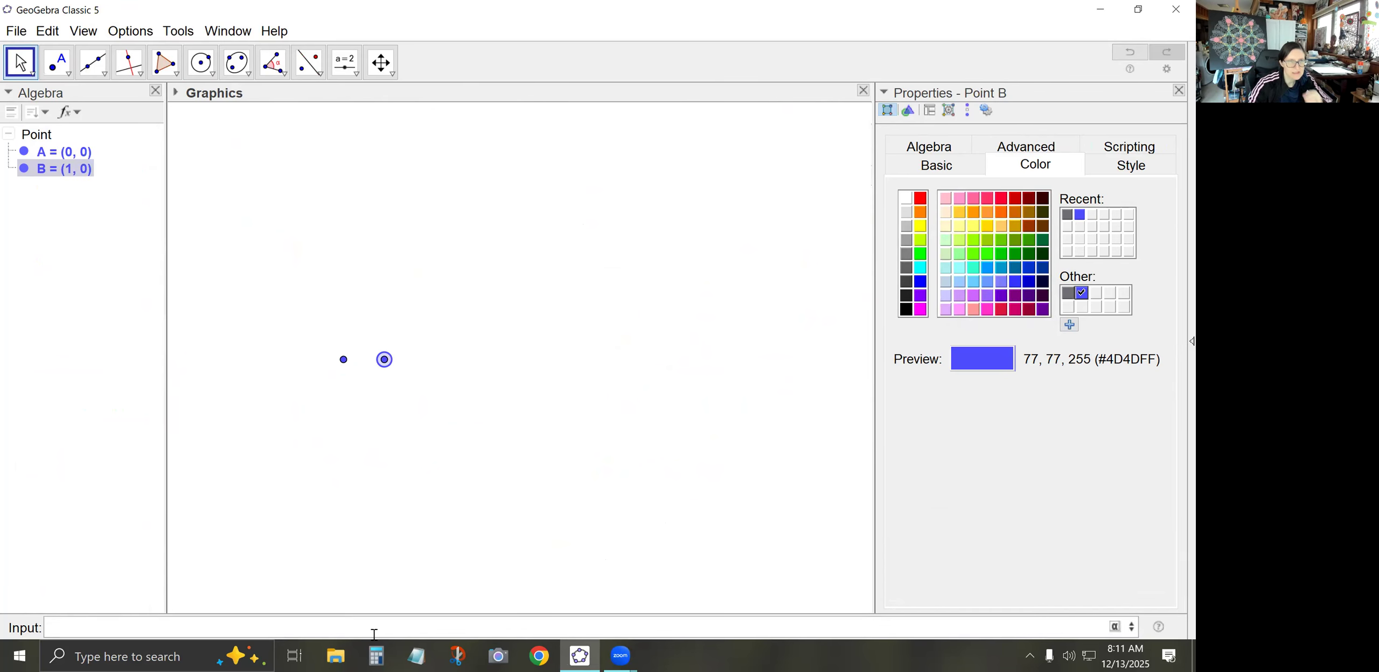
Add an integer slider n with a minimum of 7 above the two points.
{"action": "left_click", "coordinate": [345, 62]}
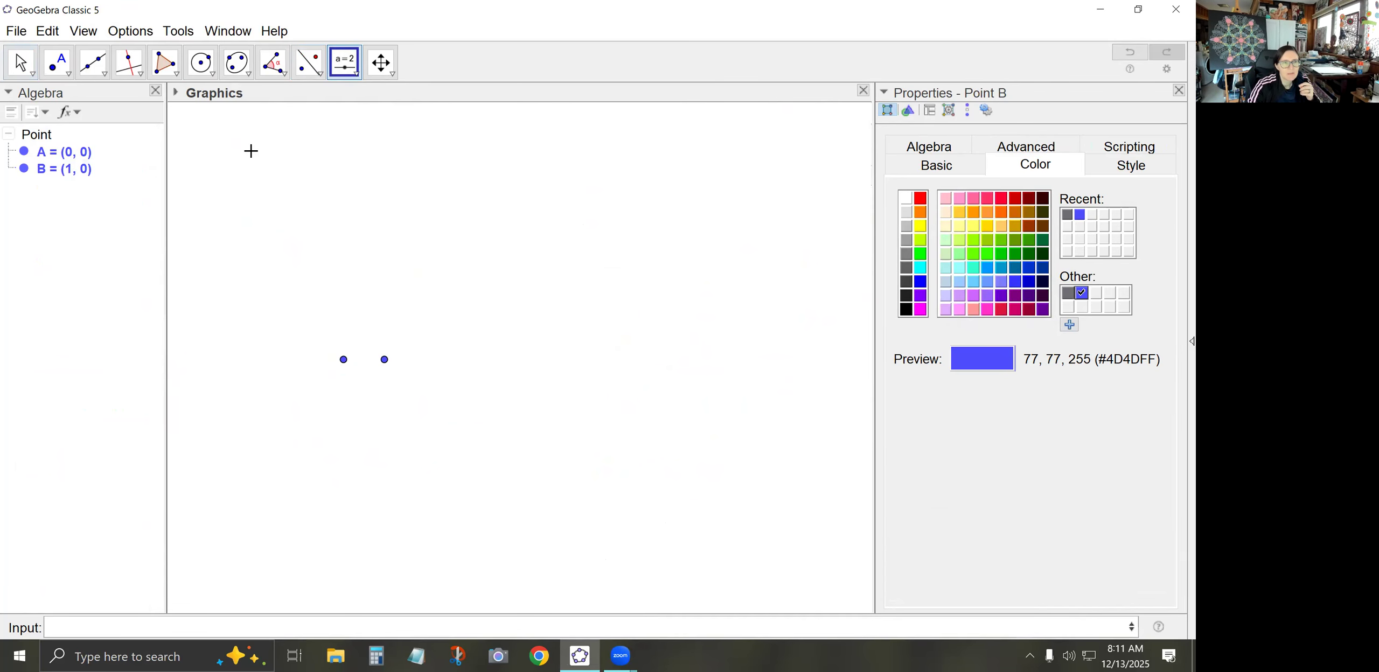
{"action": "left_click", "coordinate": [225, 173]}
{"action": "left_click", "coordinate": [419, 292]}
{"action": "left_click", "coordinate": [447, 364]}
{"action": "type", "text": "7"}
{"action": "left_click", "coordinate": [563, 416]}
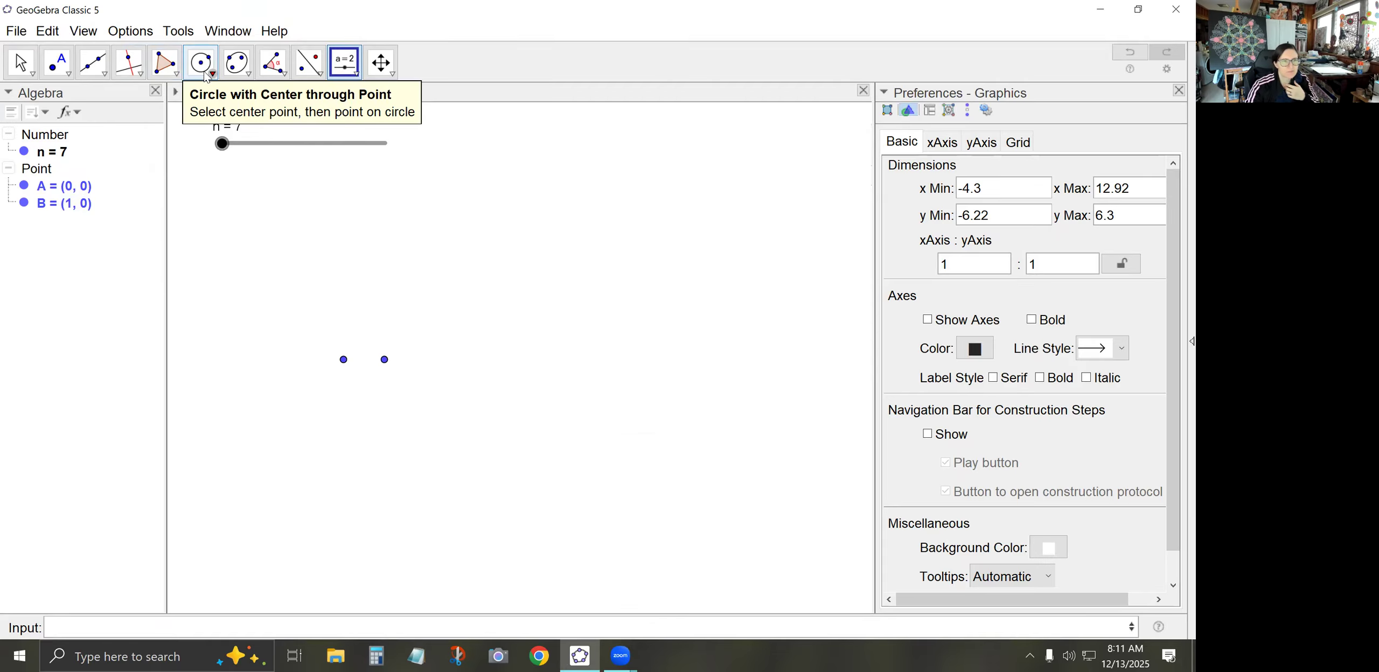
Construct a regular polygon with n vertices on points A and B, and vary slider n to test it.
{"action": "left_click", "coordinate": [174, 70]}
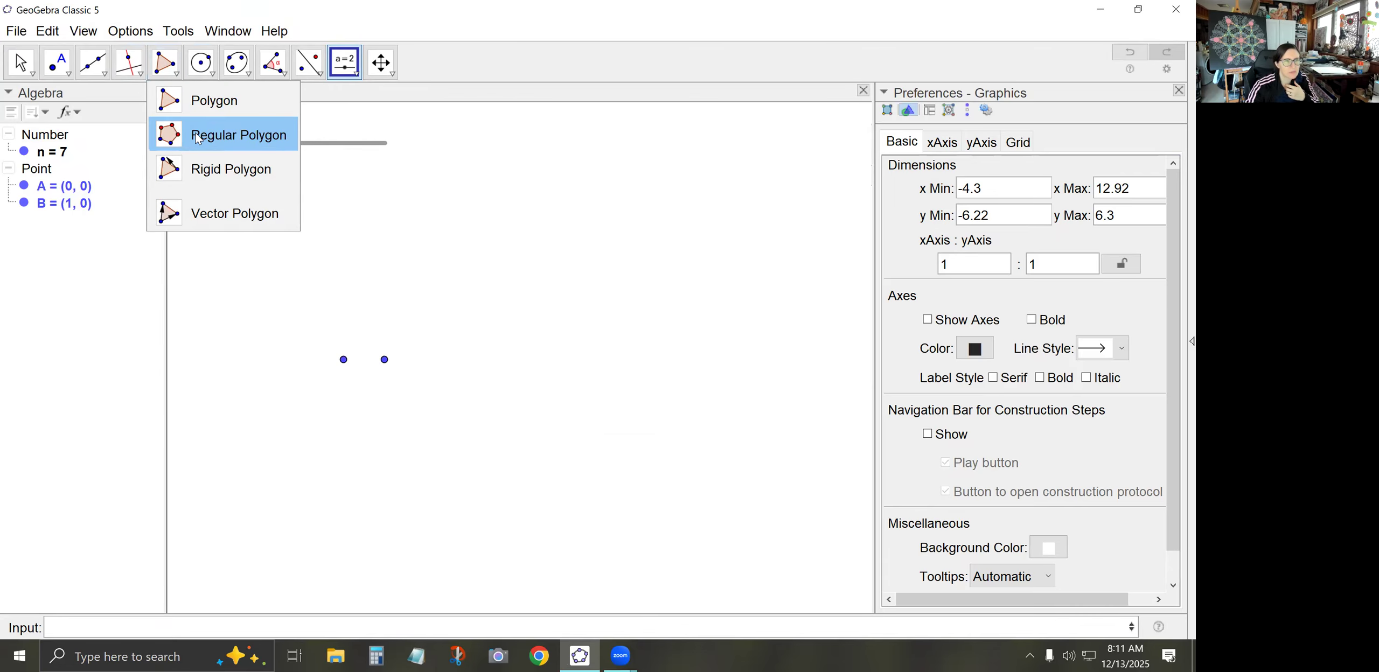
{"action": "left_click", "coordinate": [226, 135]}
{"action": "left_click", "coordinate": [344, 359]}
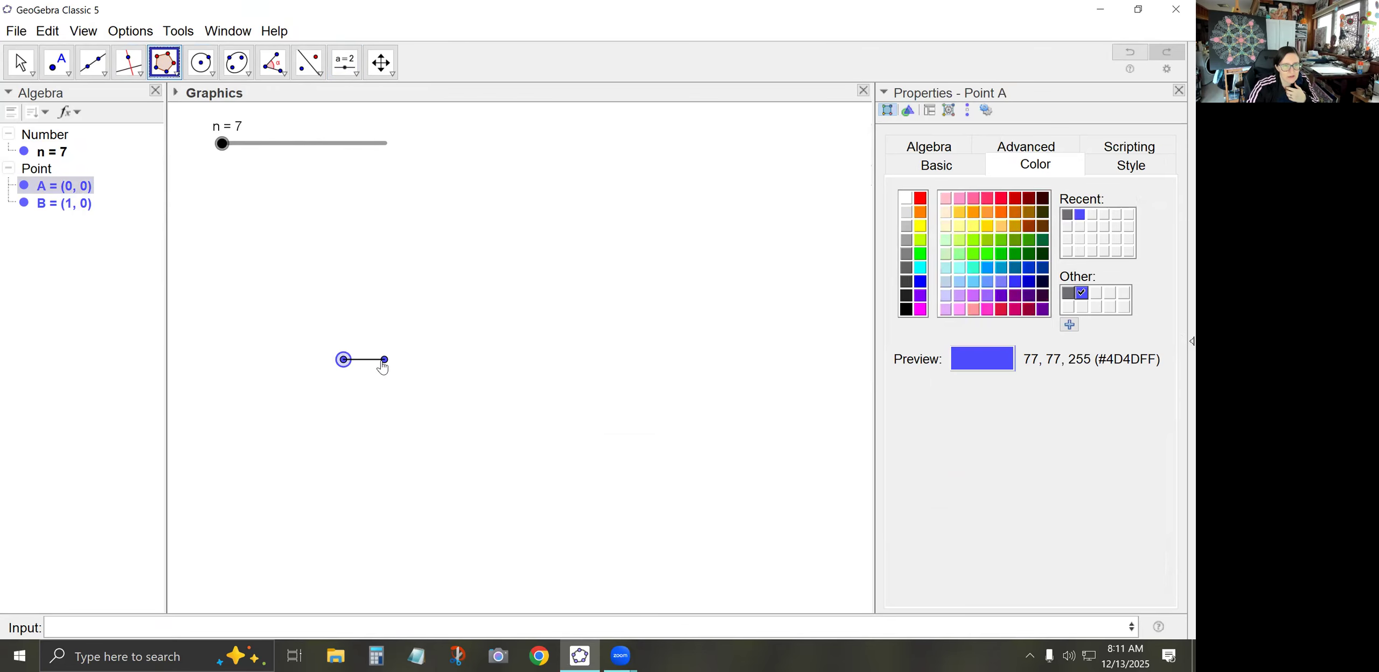
{"action": "left_click", "coordinate": [383, 361]}
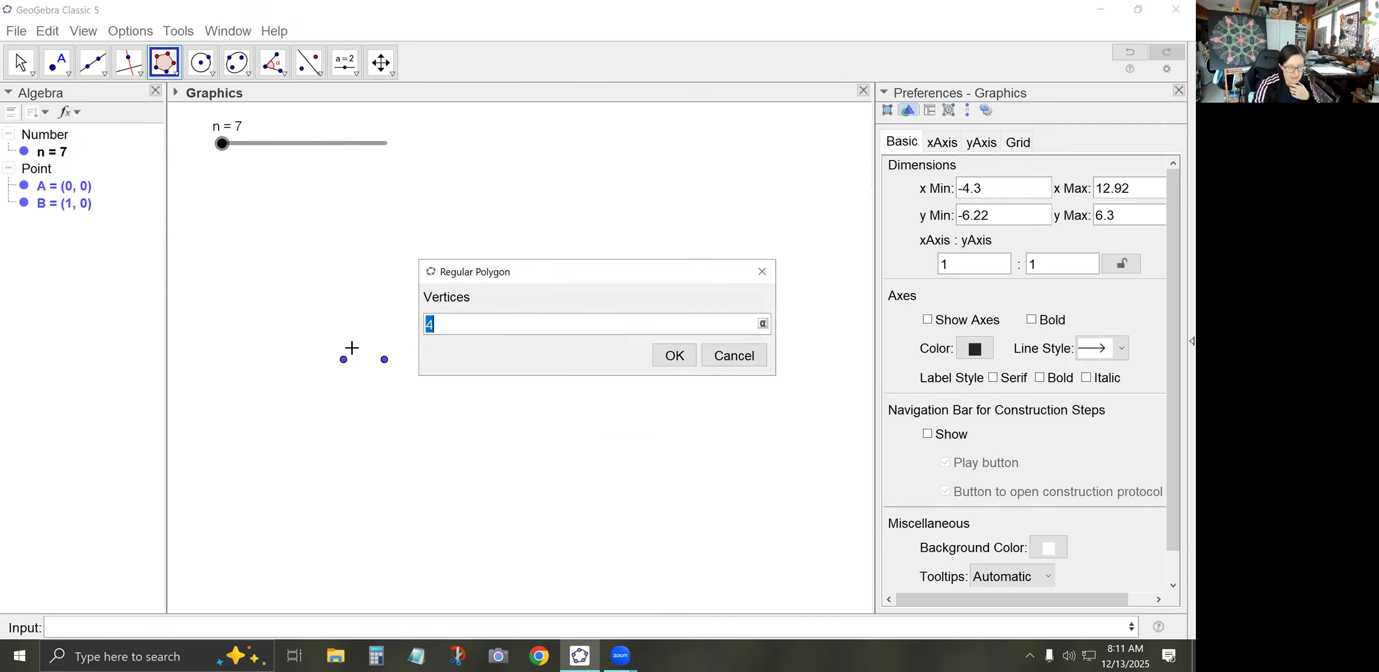
{"action": "type", "text": "n"}
{"action": "left_click", "coordinate": [674, 356]}
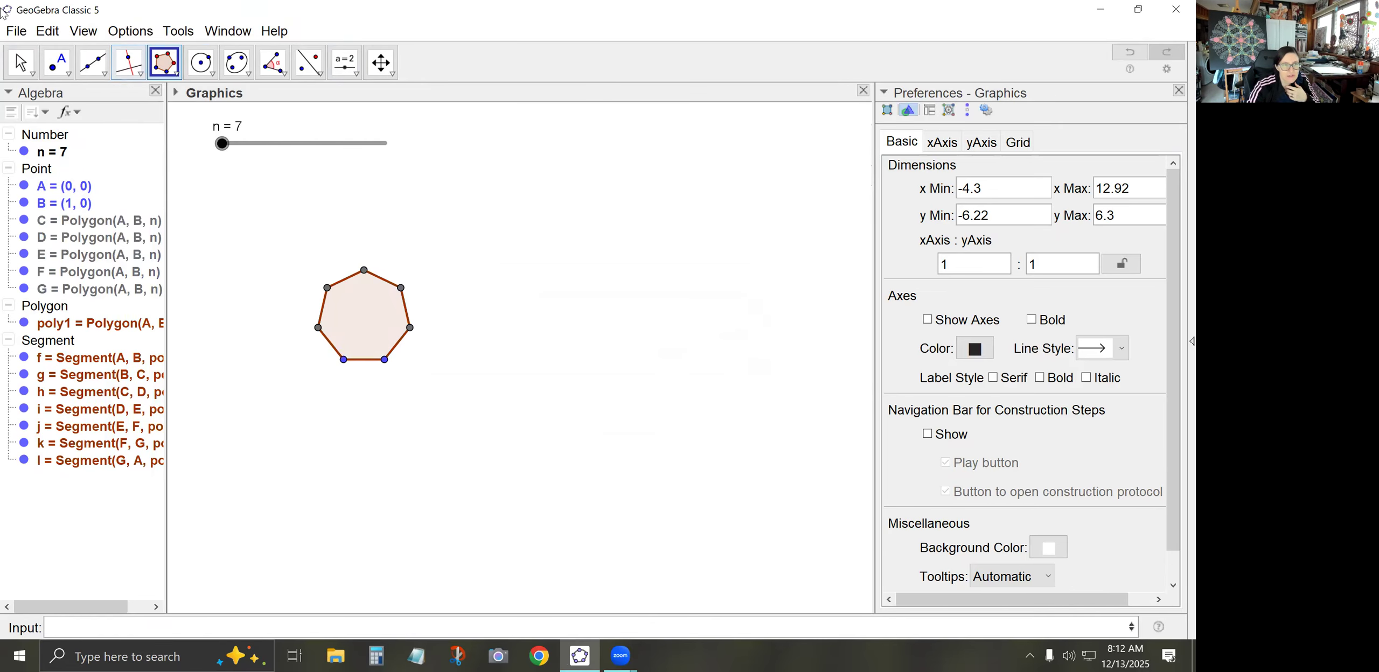
{"action": "key", "text": "Escape"}
{"action": "left_click_drag", "start_coordinate": [222, 143], "coordinate": [191, 141]}
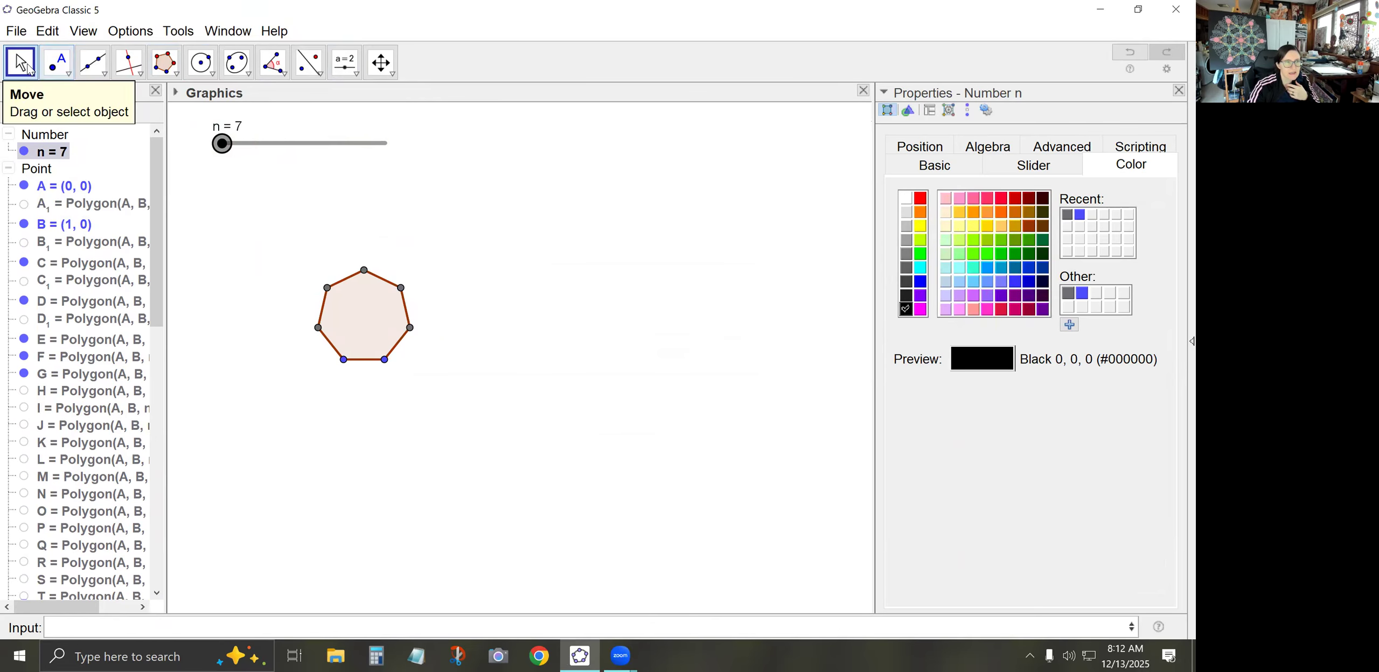
Set the polygon's fill opacity to 0.
{"action": "left_click_drag", "start_coordinate": [247, 259], "coordinate": [356, 269]}
{"action": "scroll", "coordinate": [496, 317], "scroll_direction": "up", "scroll_amount": 10}
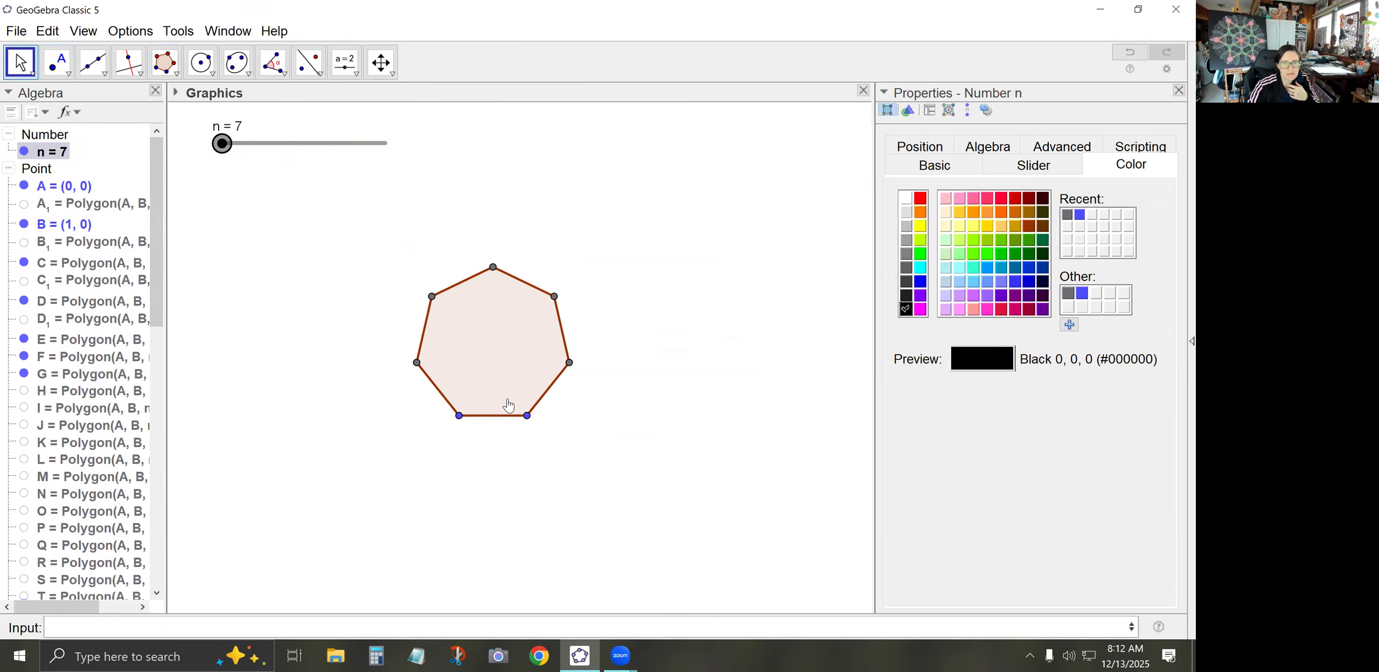
{"action": "scroll", "coordinate": [498, 322], "scroll_direction": "up", "scroll_amount": 4}
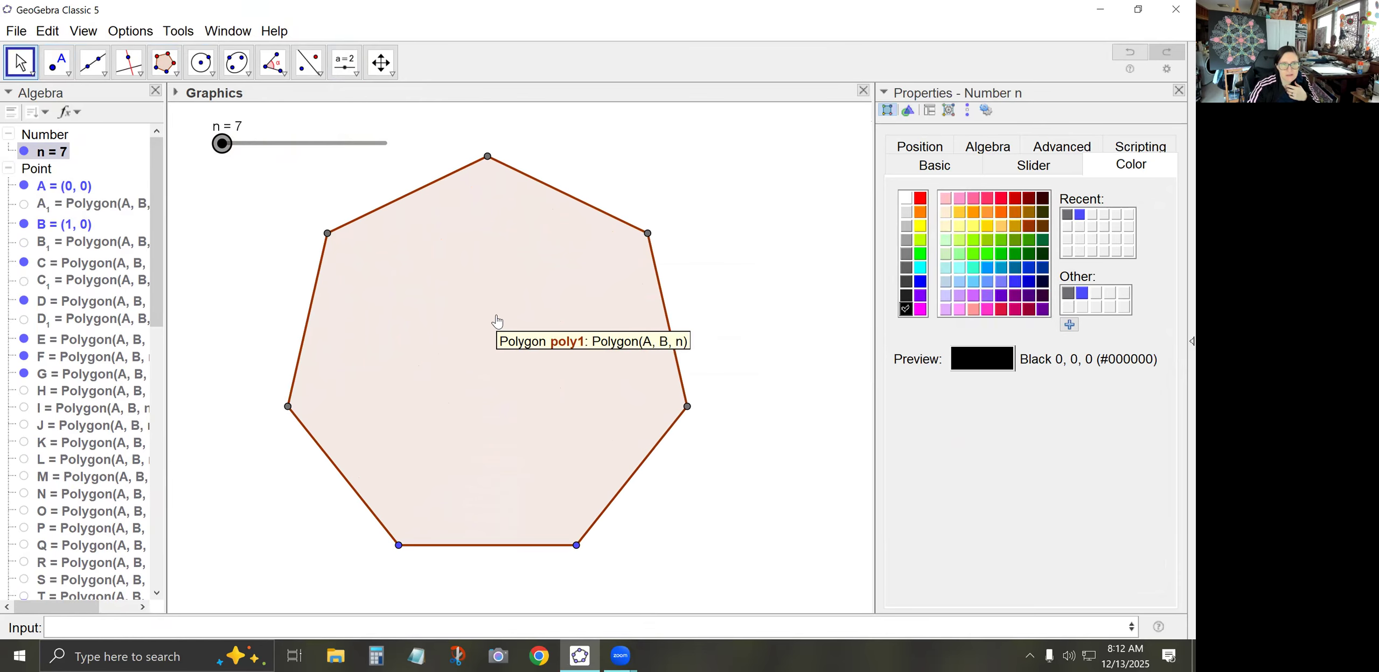
{"action": "left_click", "coordinate": [516, 399]}
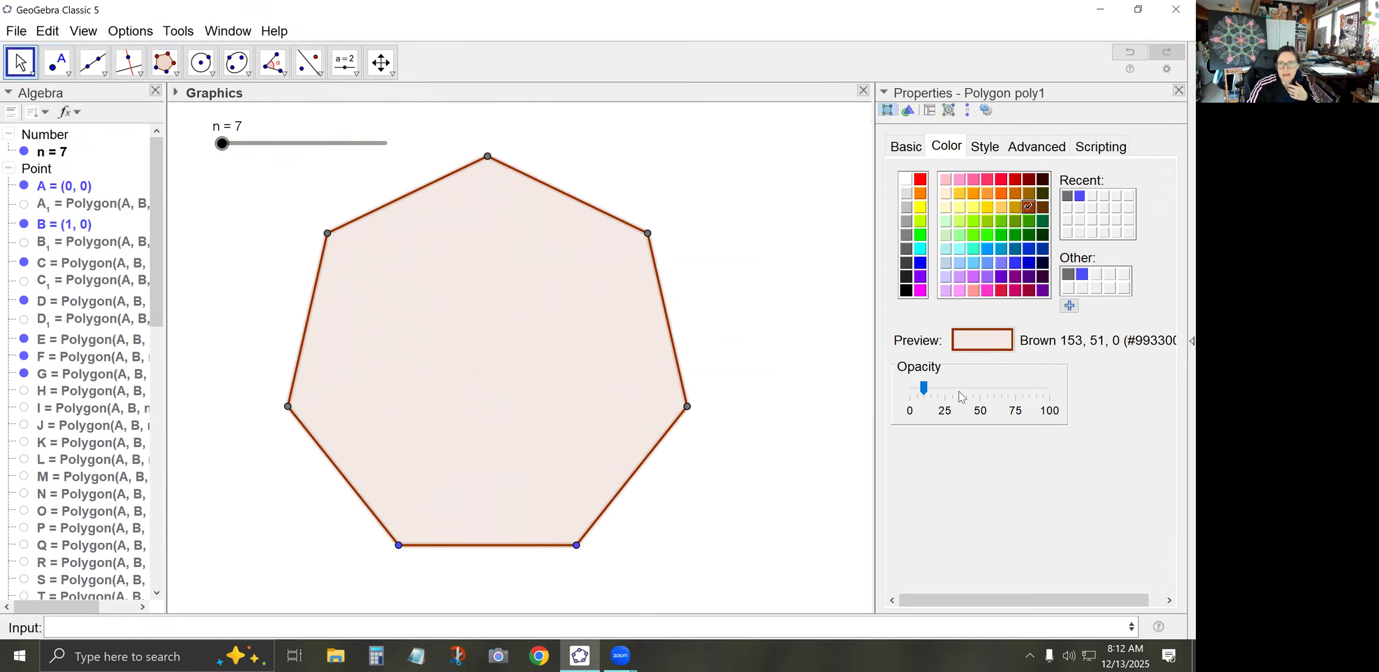
{"action": "left_click_drag", "start_coordinate": [925, 388], "coordinate": [907, 394]}
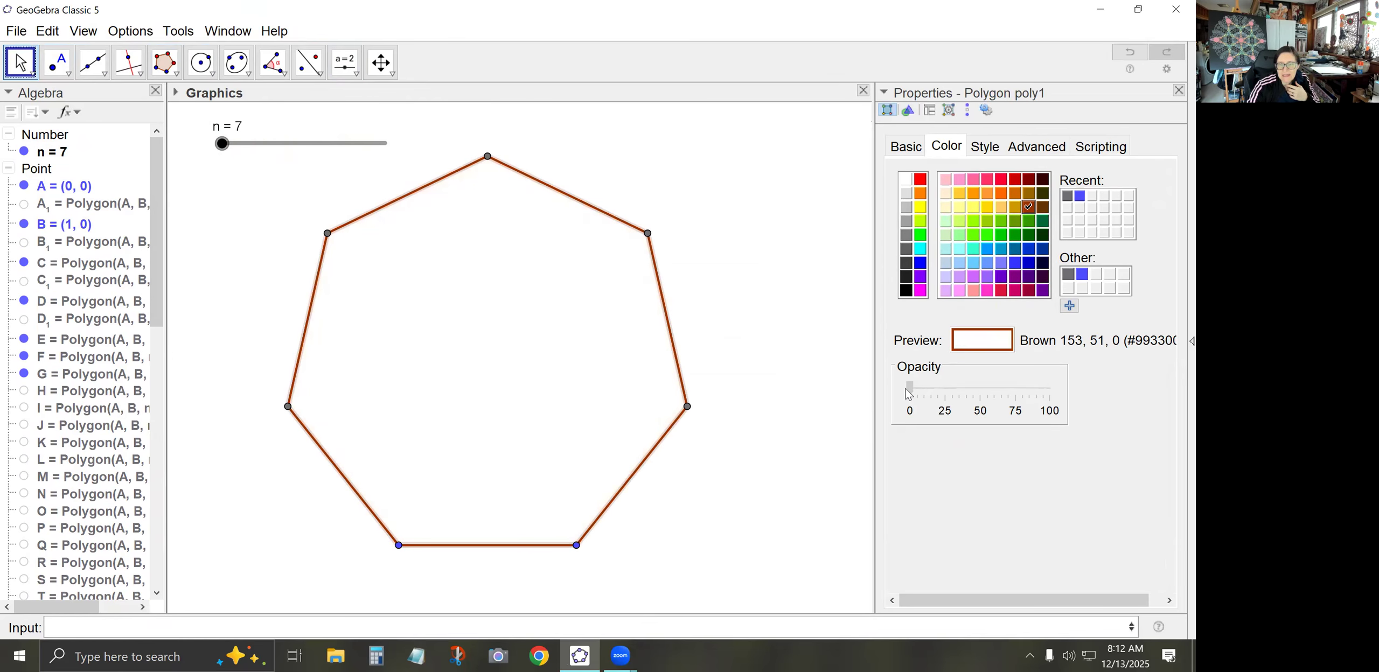
{"action": "left_click", "coordinate": [506, 349]}
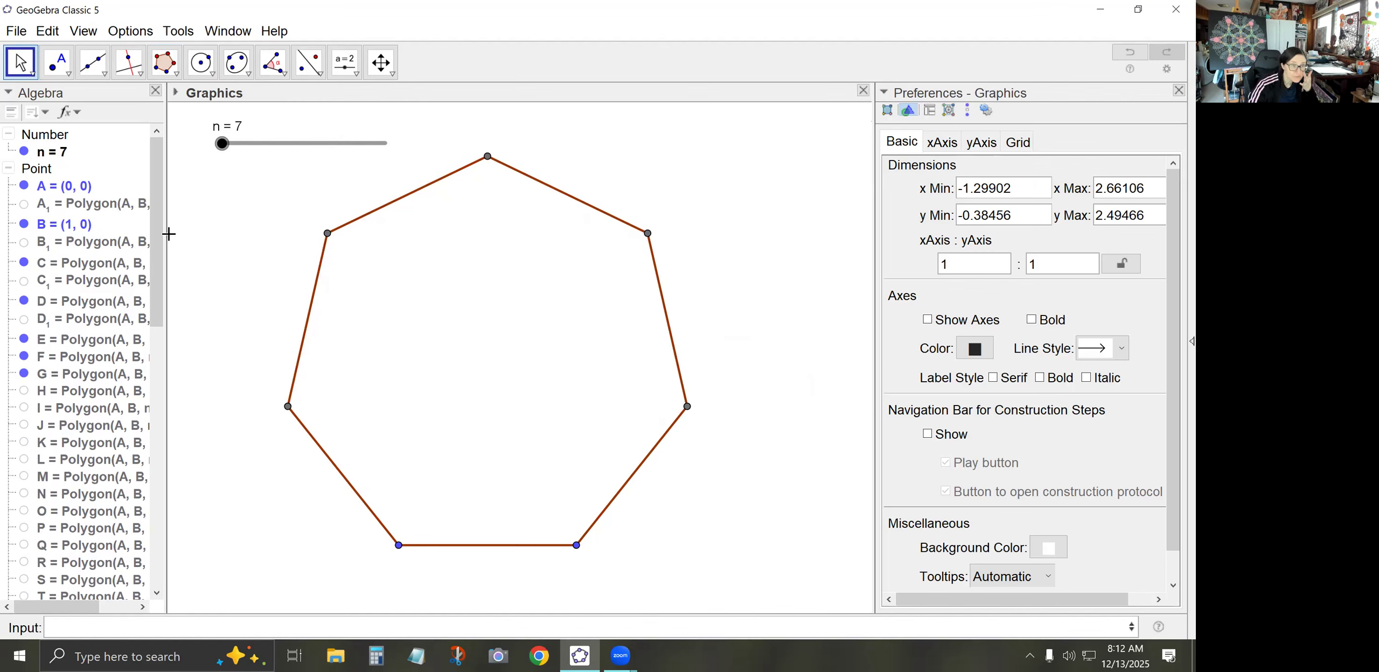
Construct the perpendicular bisectors of points A and B and of points A and C.
{"action": "left_click", "coordinate": [137, 69]}
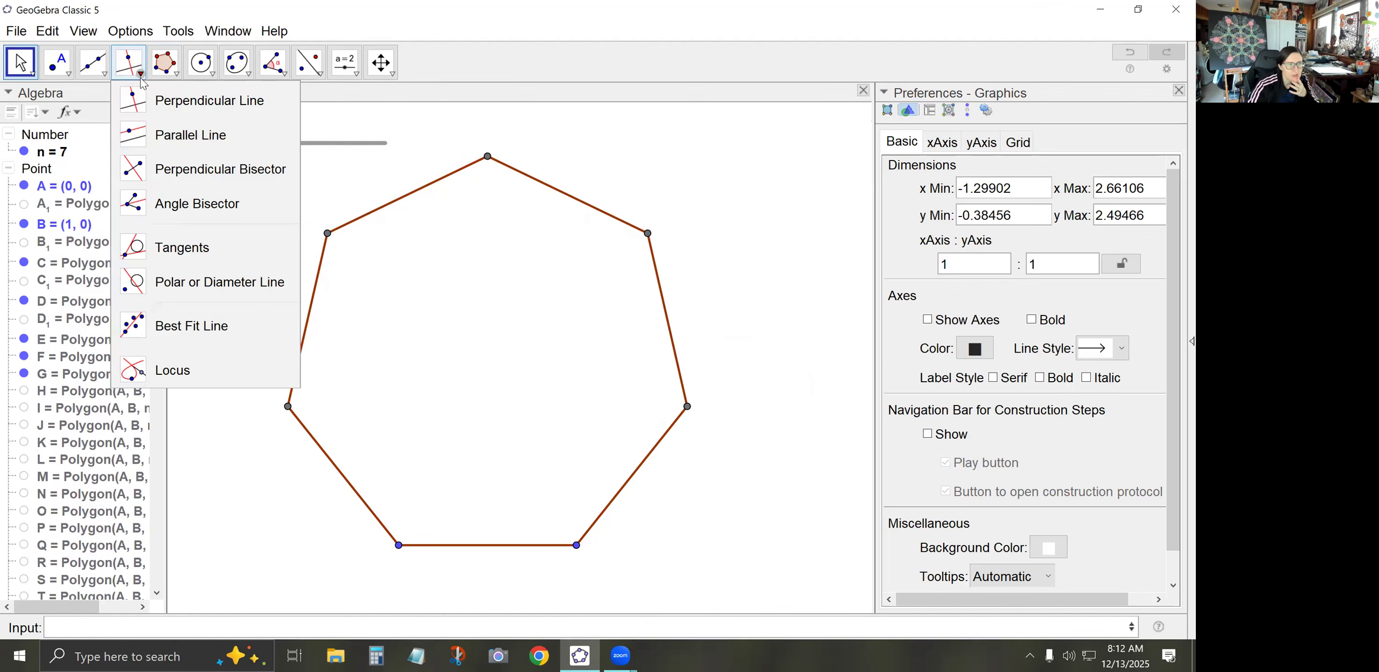
{"action": "left_click", "coordinate": [189, 170]}
{"action": "left_click", "coordinate": [398, 545]}
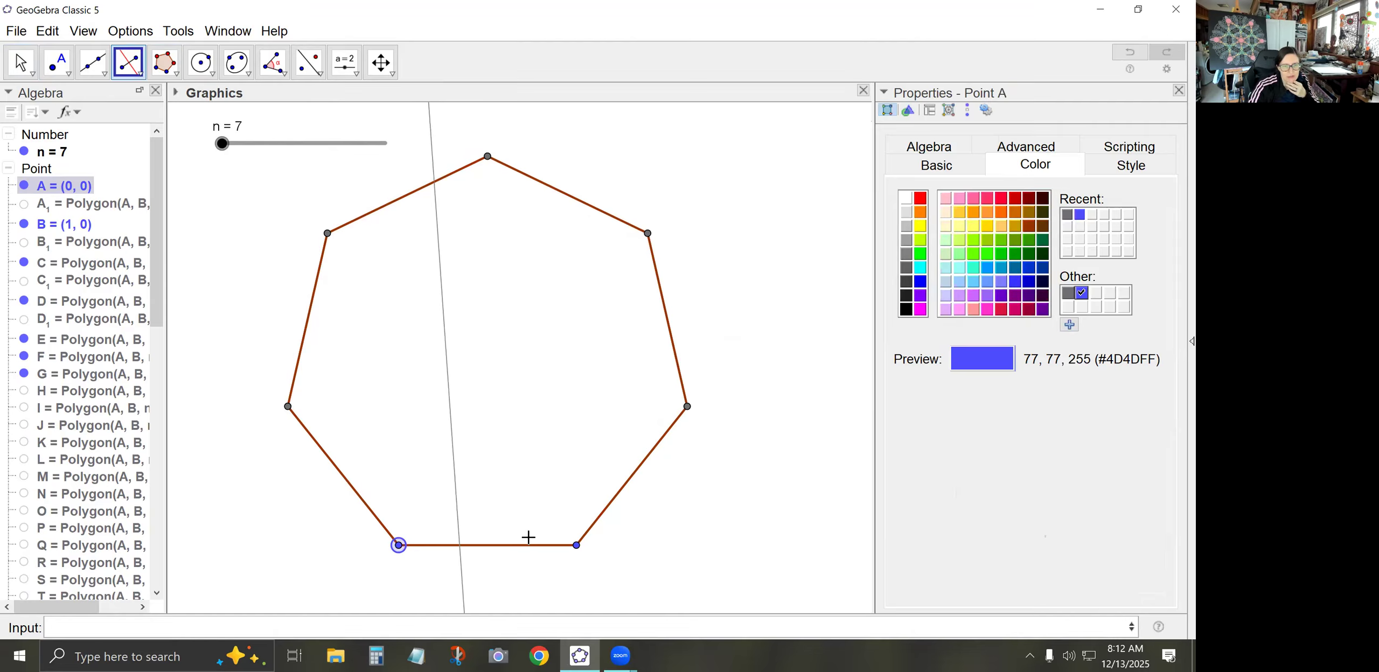
{"action": "left_click", "coordinate": [577, 546]}
{"action": "left_click", "coordinate": [398, 545]}
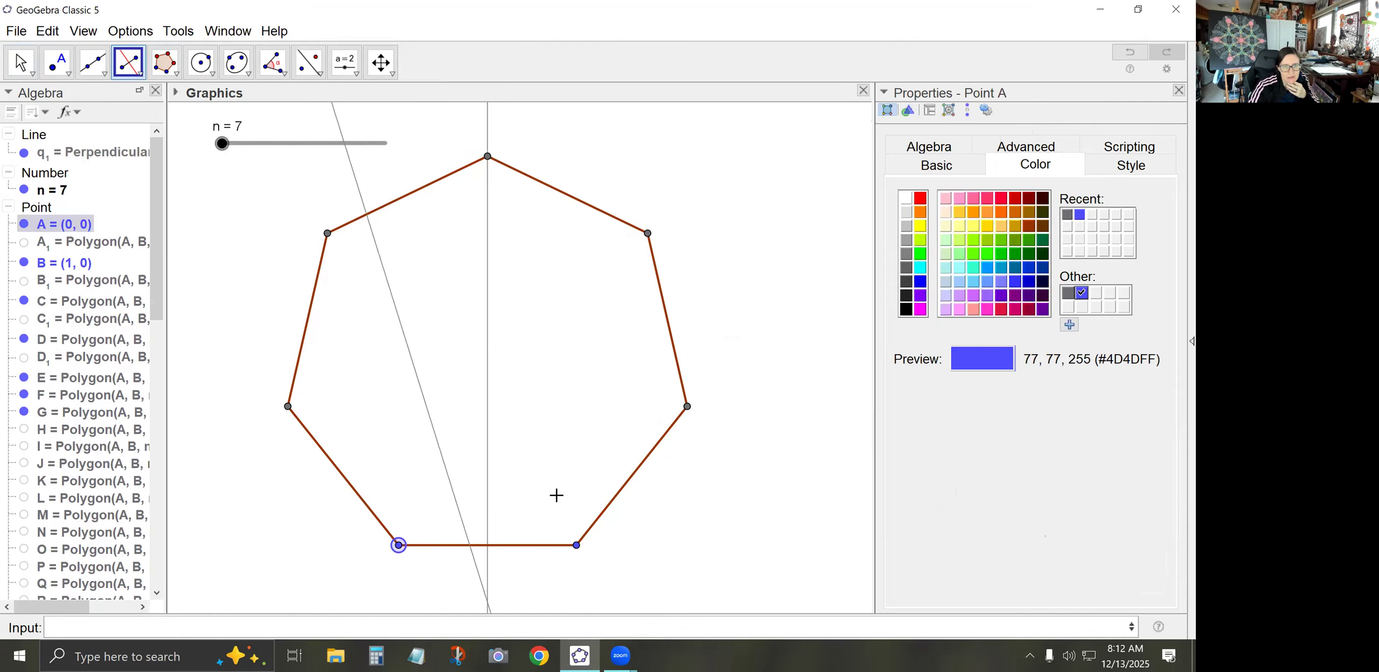
{"action": "left_click", "coordinate": [688, 409]}
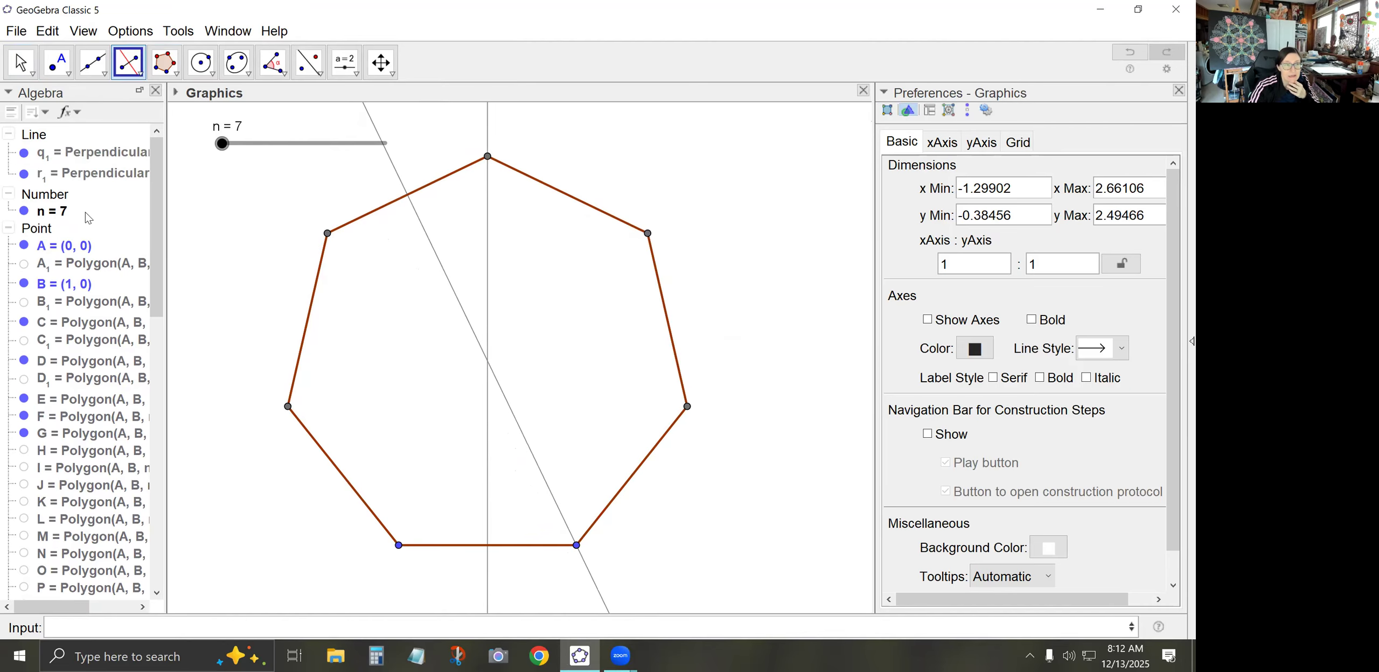
Mark the intersection of the two bisectors and the intersection of the vertical bisector with side AB.
{"action": "left_click", "coordinate": [58, 61]}
{"action": "left_click", "coordinate": [107, 215]}
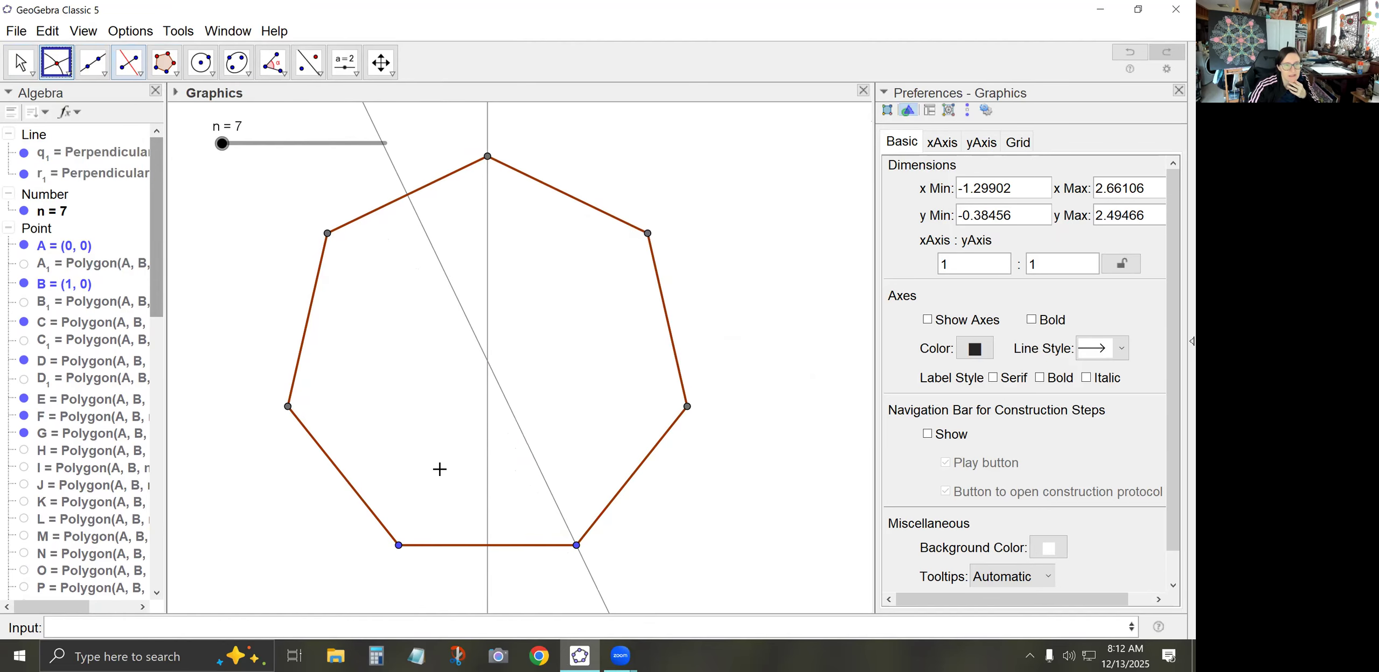
{"action": "left_click", "coordinate": [488, 363]}
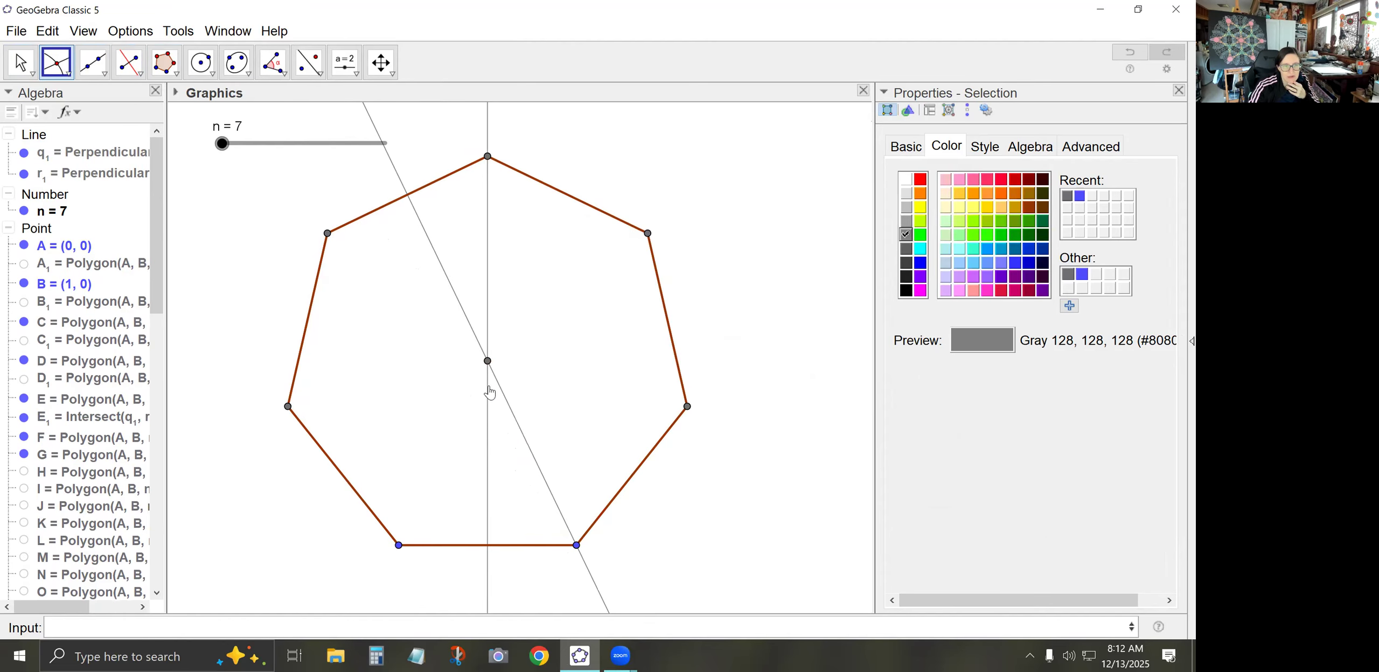
{"action": "left_click", "coordinate": [487, 544]}
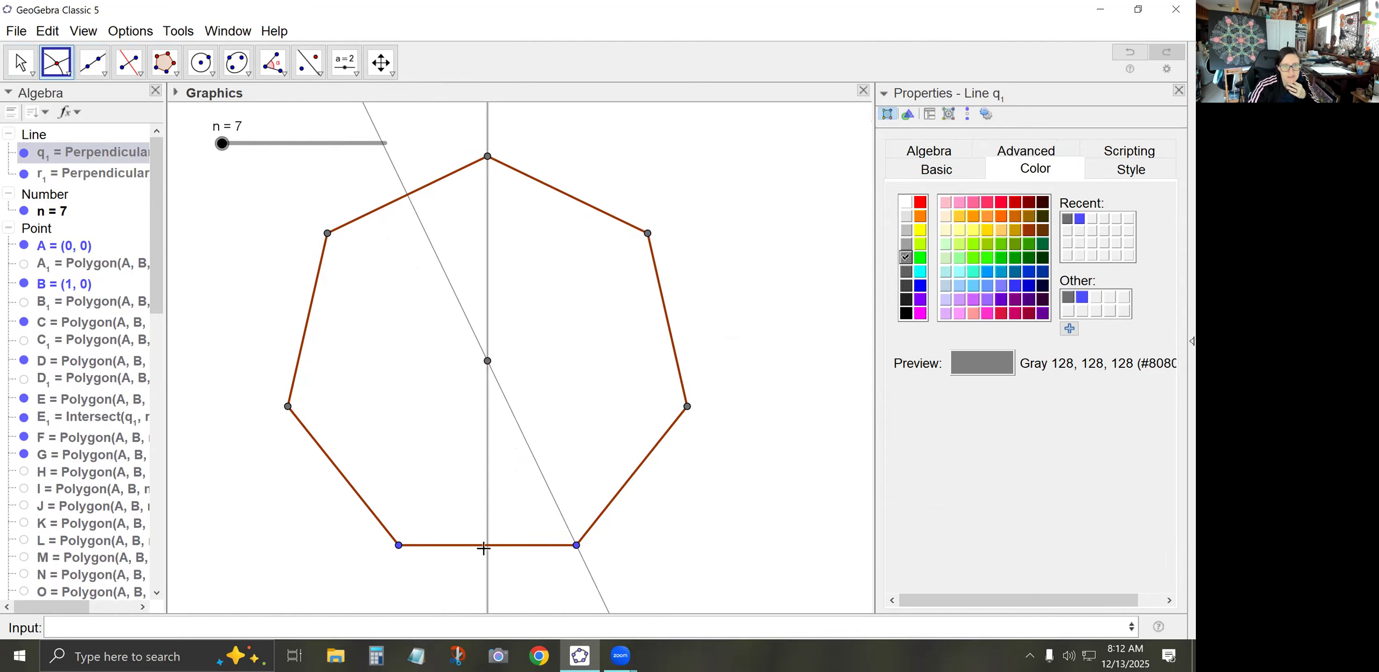
{"action": "left_click", "coordinate": [496, 549]}
Draw a circle centred at point B through the midpoint of side AB.
{"action": "left_click", "coordinate": [201, 62]}
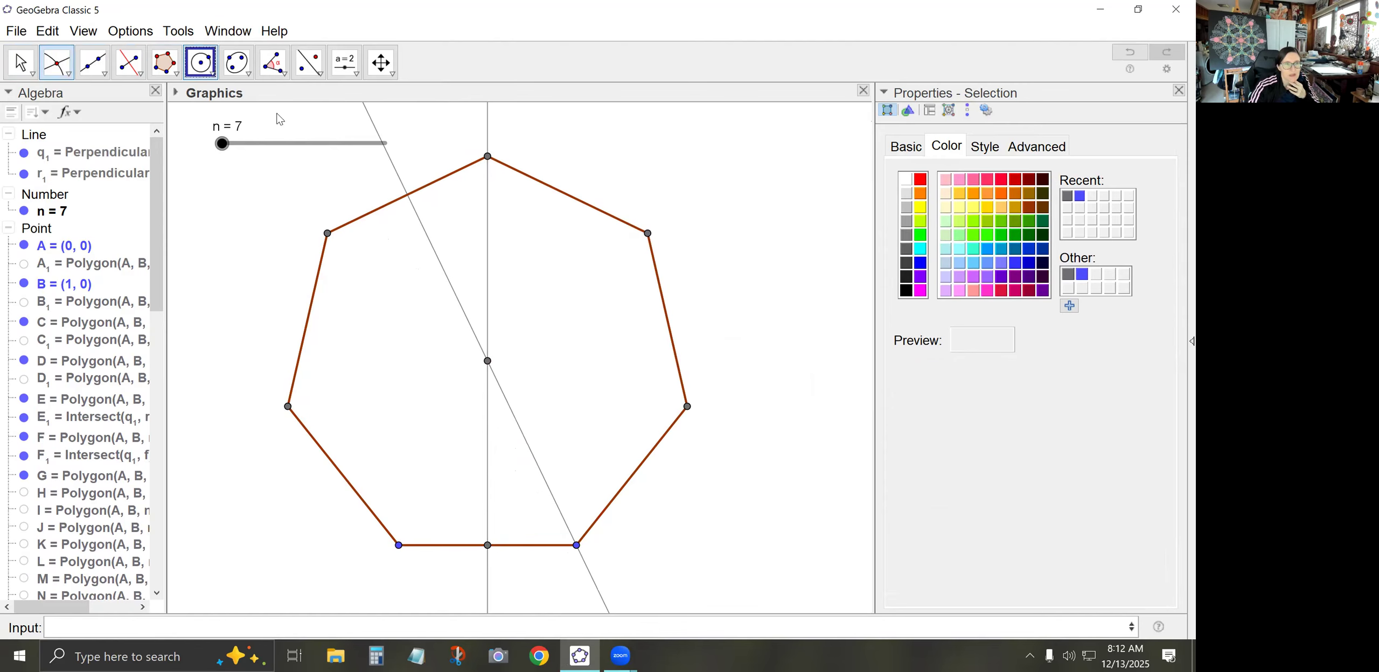
{"action": "left_click", "coordinate": [577, 546]}
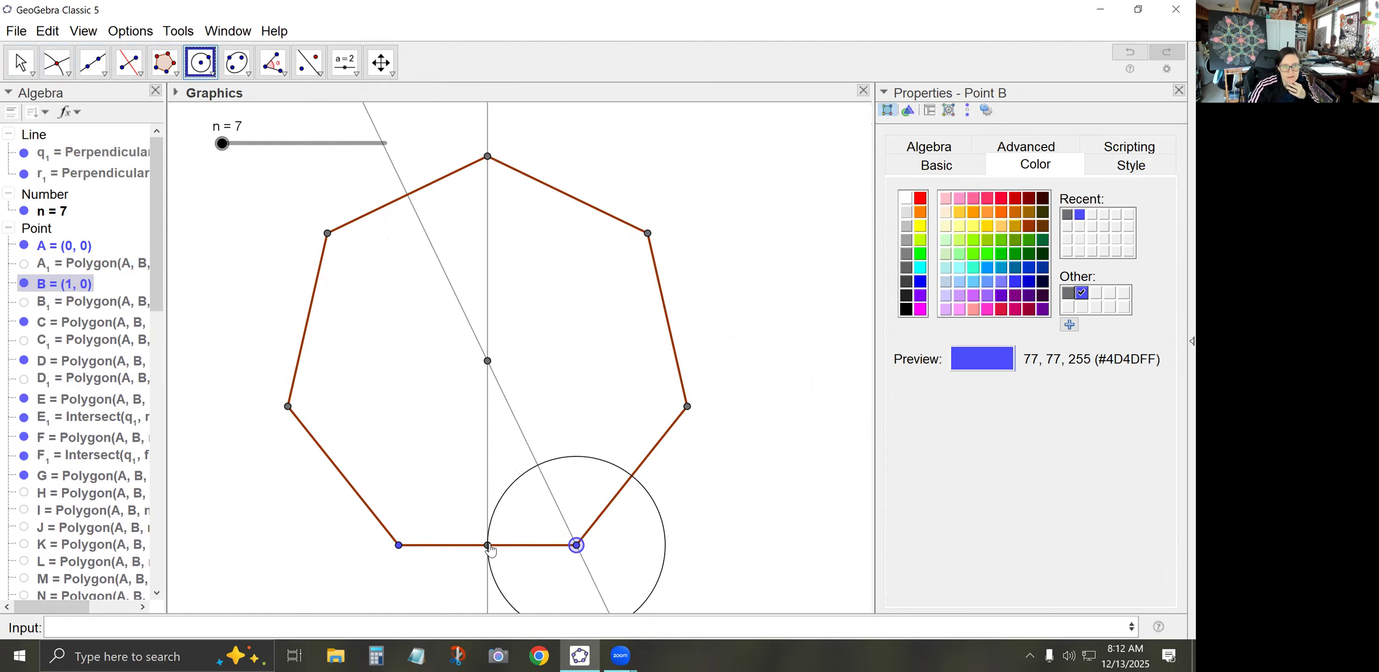
{"action": "left_click", "coordinate": [488, 546]}
Mark both intersections of the circle around B with the slanted bisector.
{"action": "left_click", "coordinate": [57, 62]}
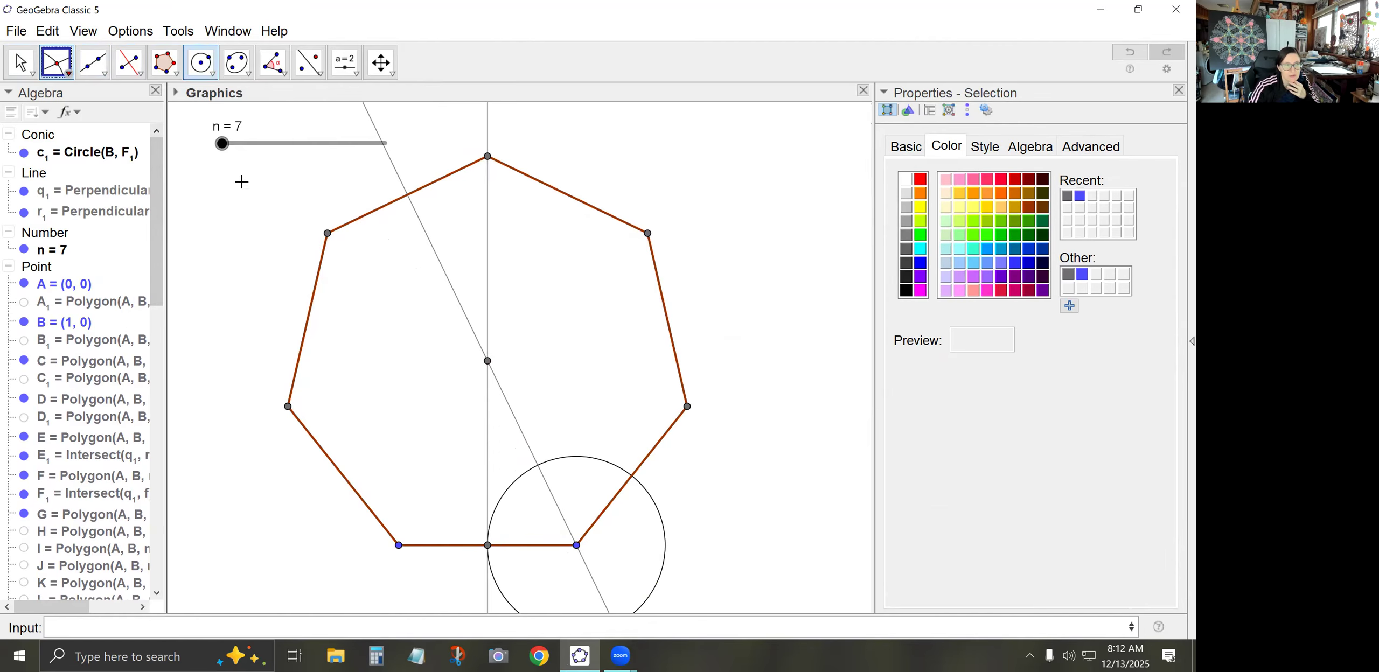
{"action": "left_click", "coordinate": [571, 459]}
{"action": "left_click", "coordinate": [531, 454]}
{"action": "scroll", "coordinate": [530, 457], "scroll_direction": "down", "scroll_amount": 2}
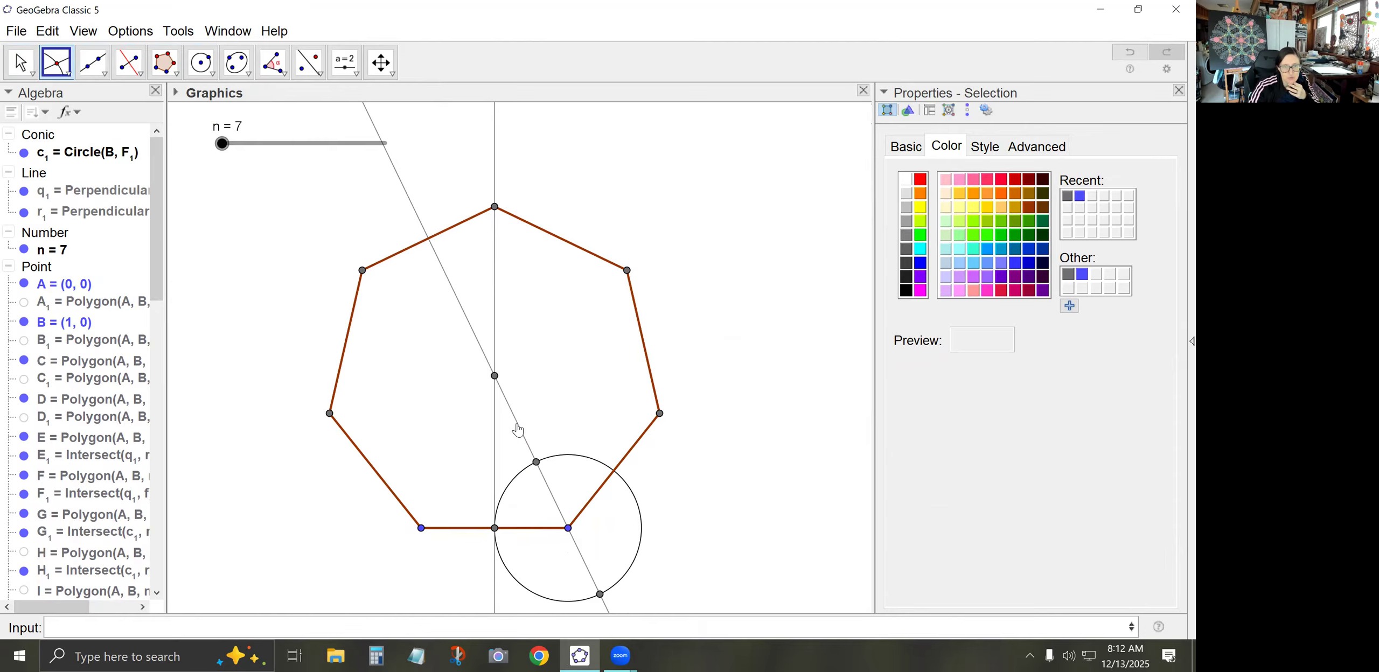
Draw two circles from the polygon's center through the inner and outer intersection points, and vary slider n to test them.
{"action": "left_click", "coordinate": [197, 75]}
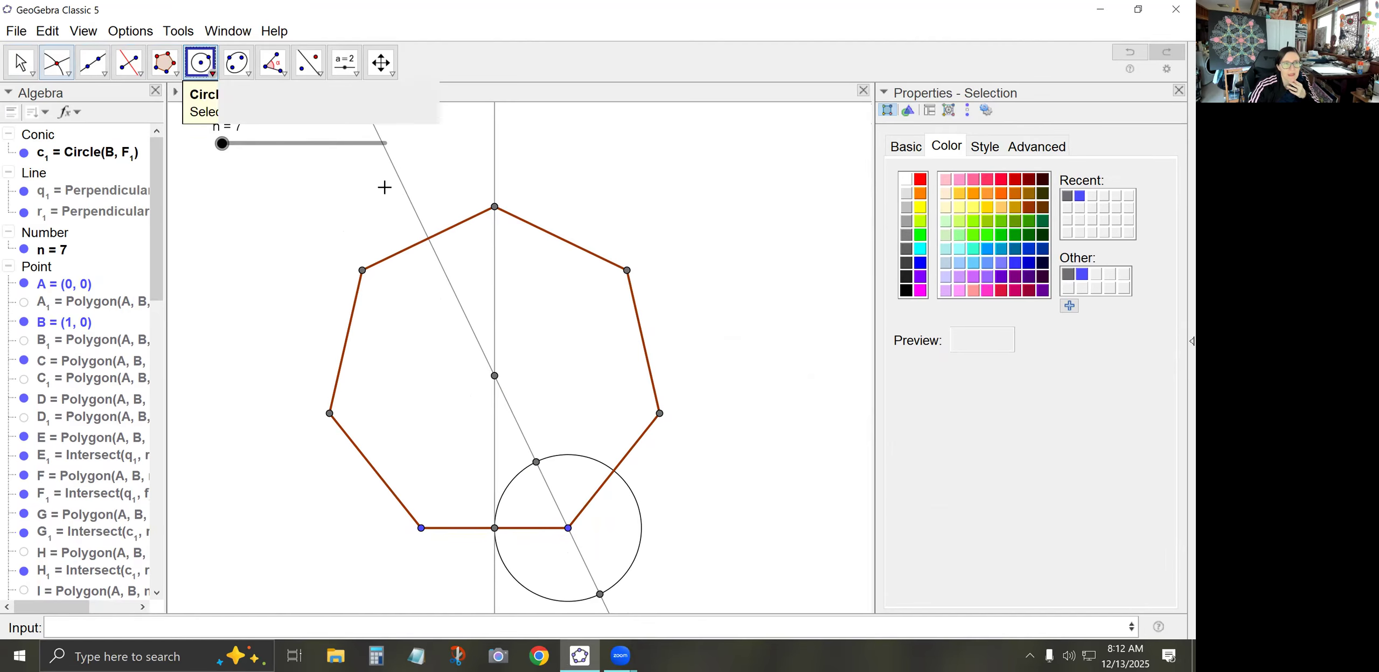
{"action": "left_click", "coordinate": [495, 375]}
{"action": "left_click", "coordinate": [535, 462]}
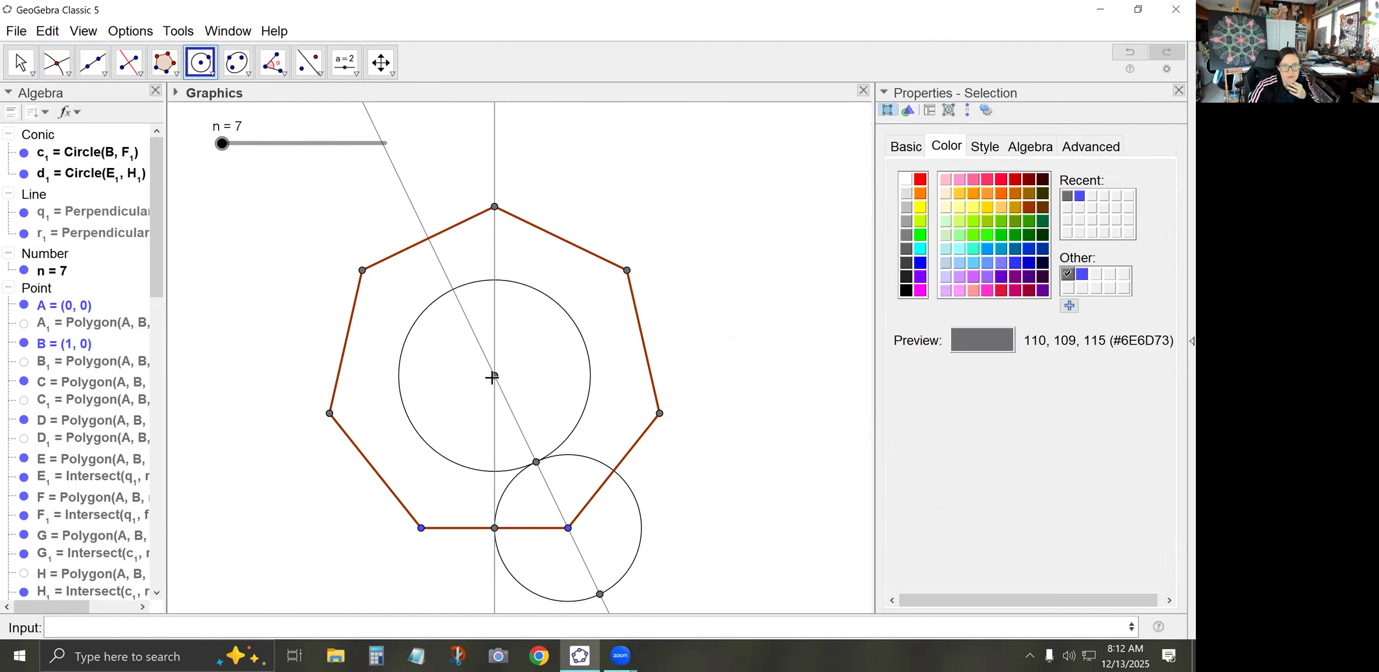
{"action": "left_click", "coordinate": [492, 377]}
{"action": "left_click", "coordinate": [600, 594]}
{"action": "left_click", "coordinate": [21, 62]}
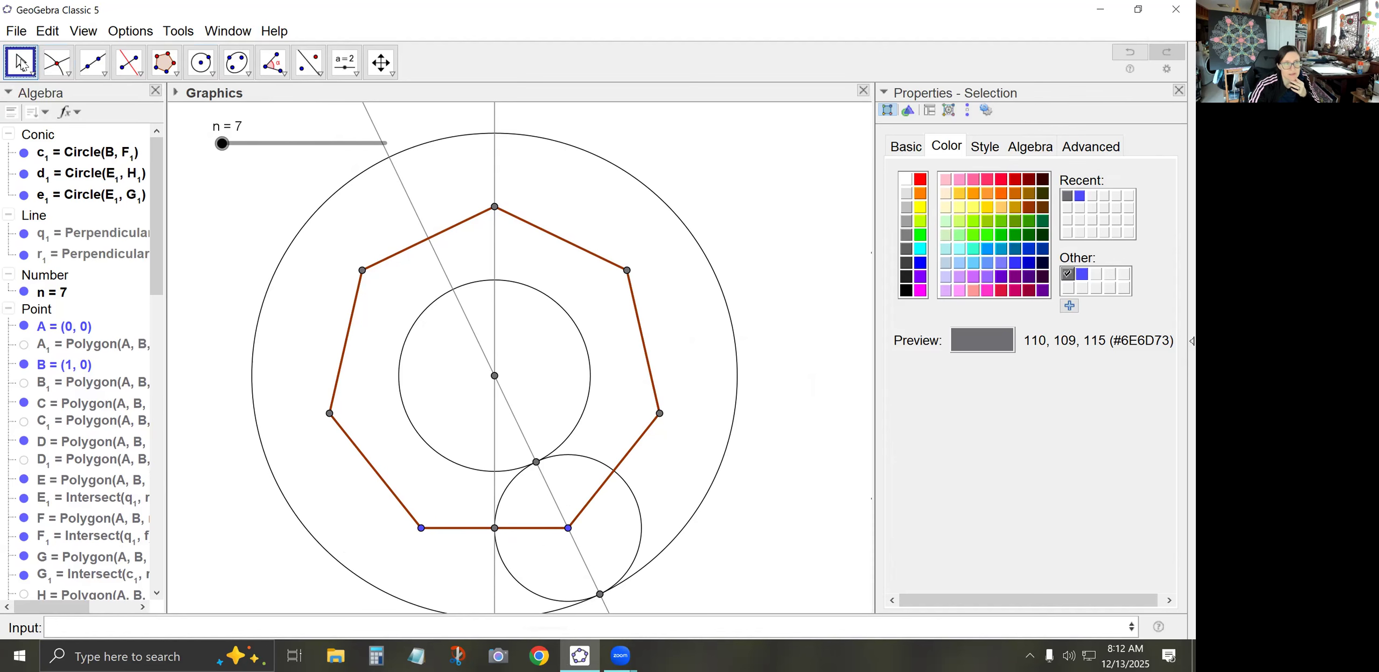
{"action": "mouse_move", "coordinate": [222, 144]}
{"action": "left_mouse_down"}
{"action": "mouse_move", "coordinate": [352, 135]}
{"action": "mouse_move", "coordinate": [211, 148]}
{"action": "left_mouse_up"}
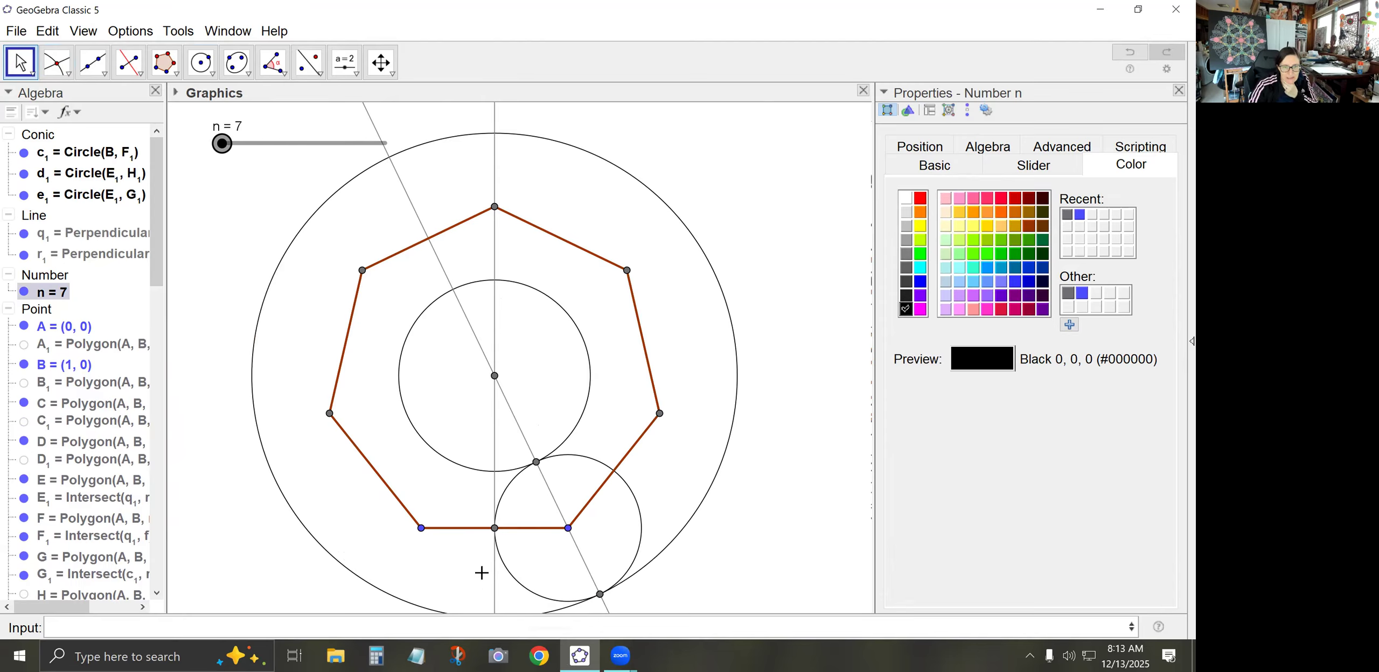
Reflect the circle around point B about the vertical bisector of side AB.
{"action": "left_click", "coordinate": [308, 62]}
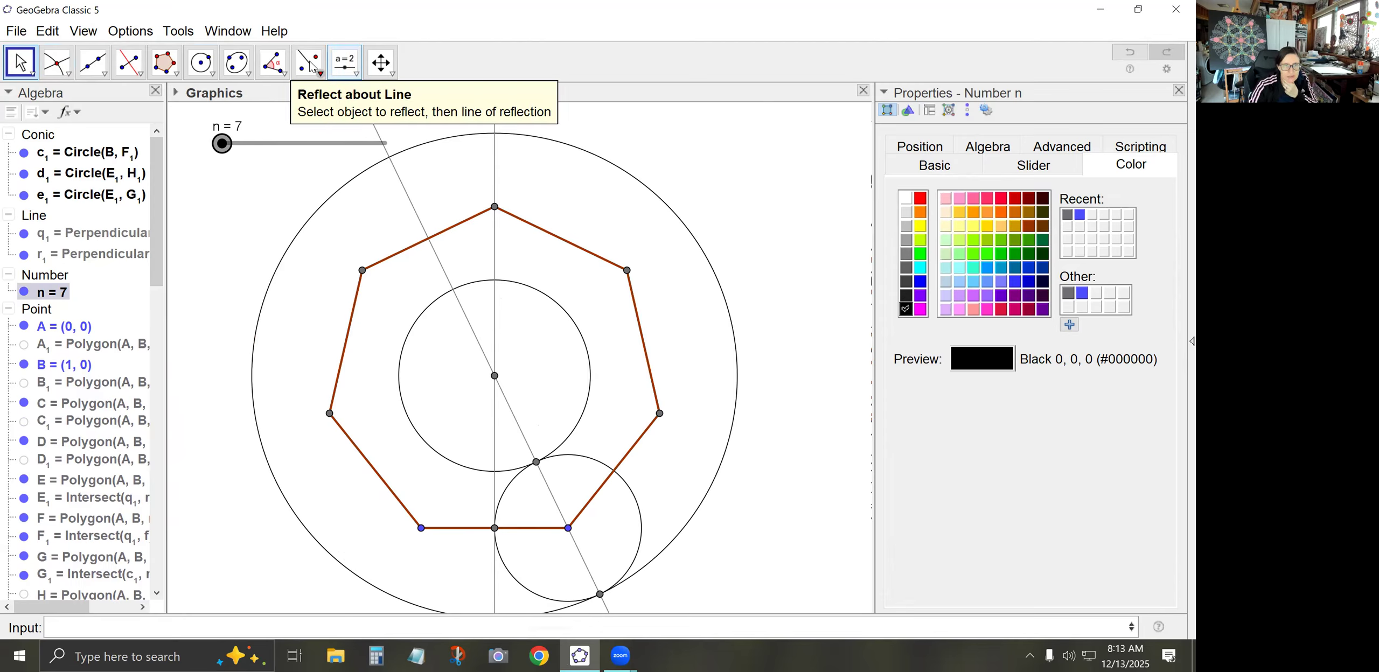
{"action": "left_click", "coordinate": [501, 488]}
{"action": "left_click", "coordinate": [495, 485]}
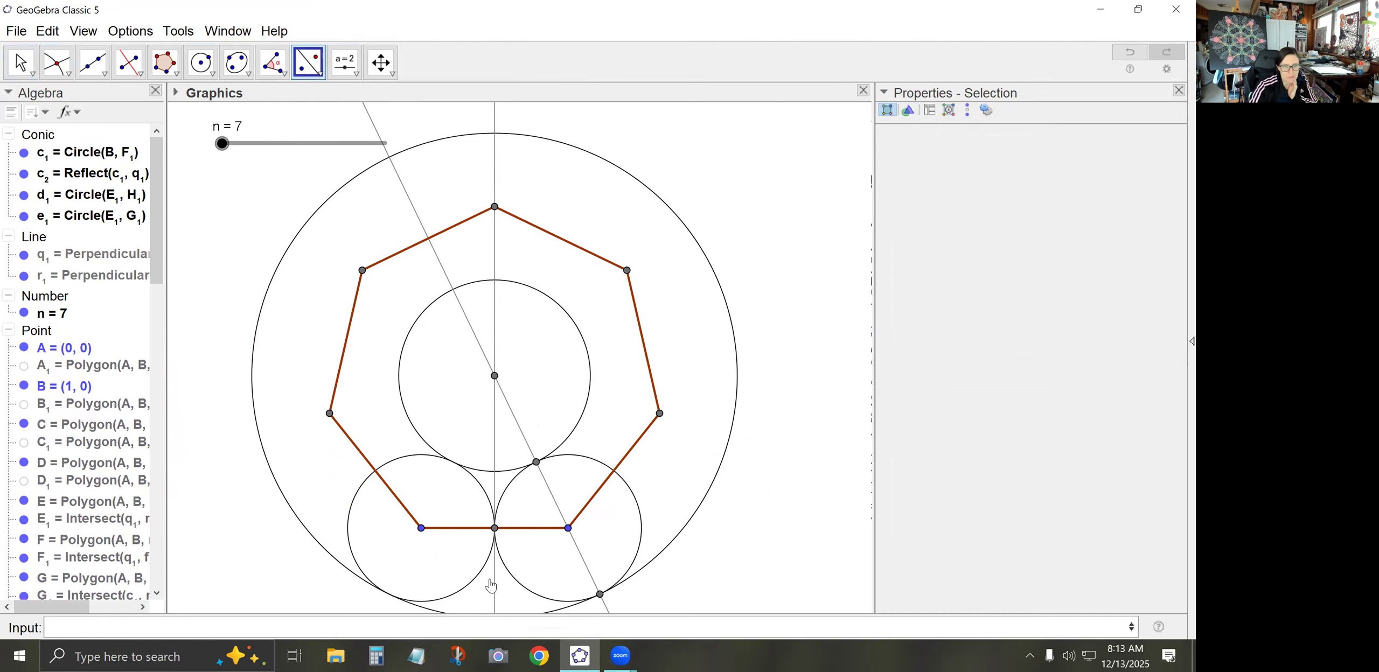
Construct a hyperbola with foci at point B and the polygon's center, passing through the inner tangency point on the slanted bisector.
{"action": "left_click", "coordinate": [21, 62]}
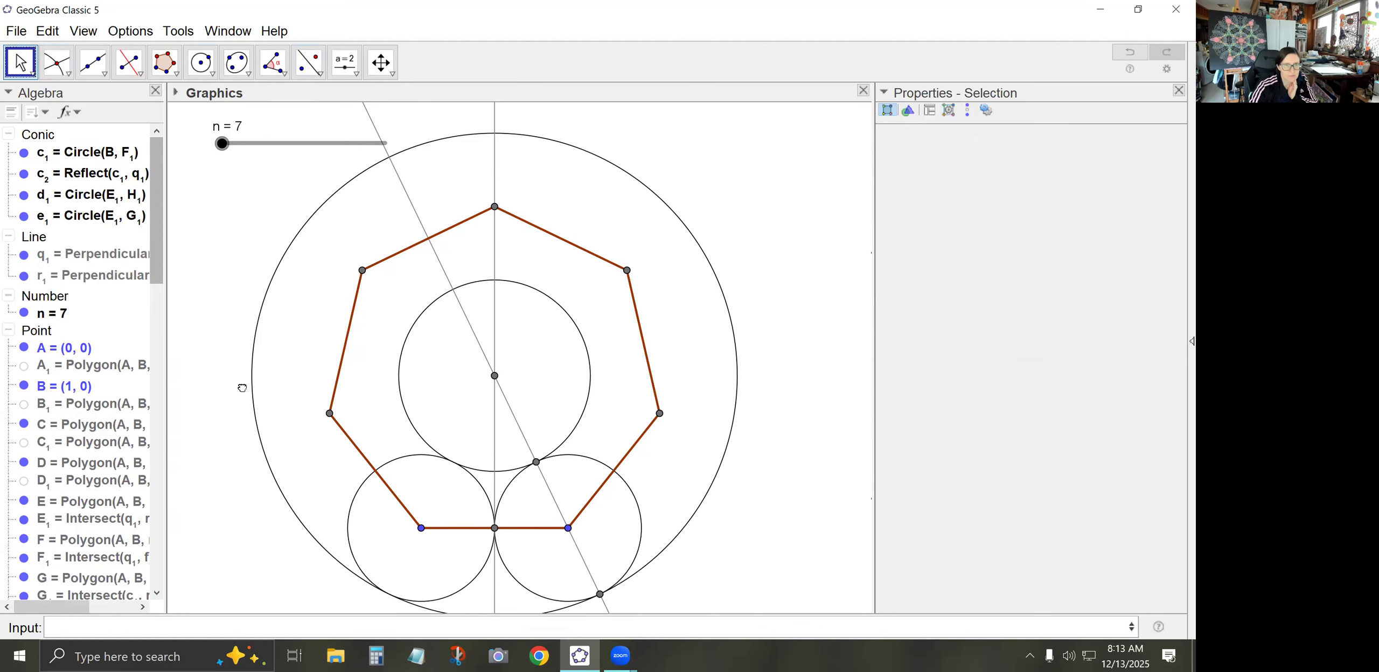
{"action": "left_click_drag", "start_coordinate": [240, 388], "coordinate": [239, 368]}
{"action": "scroll", "coordinate": [314, 403], "scroll_direction": "down", "scroll_amount": 1}
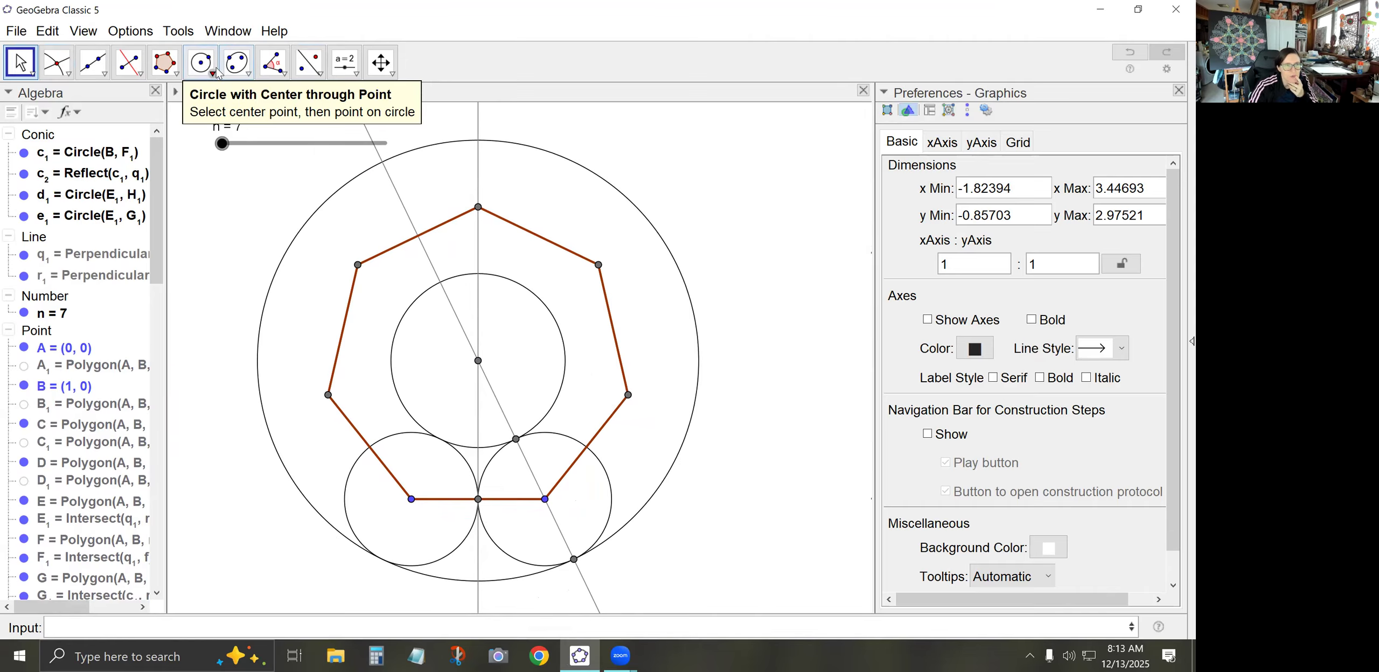
{"action": "left_click", "coordinate": [248, 74]}
{"action": "left_click", "coordinate": [291, 135]}
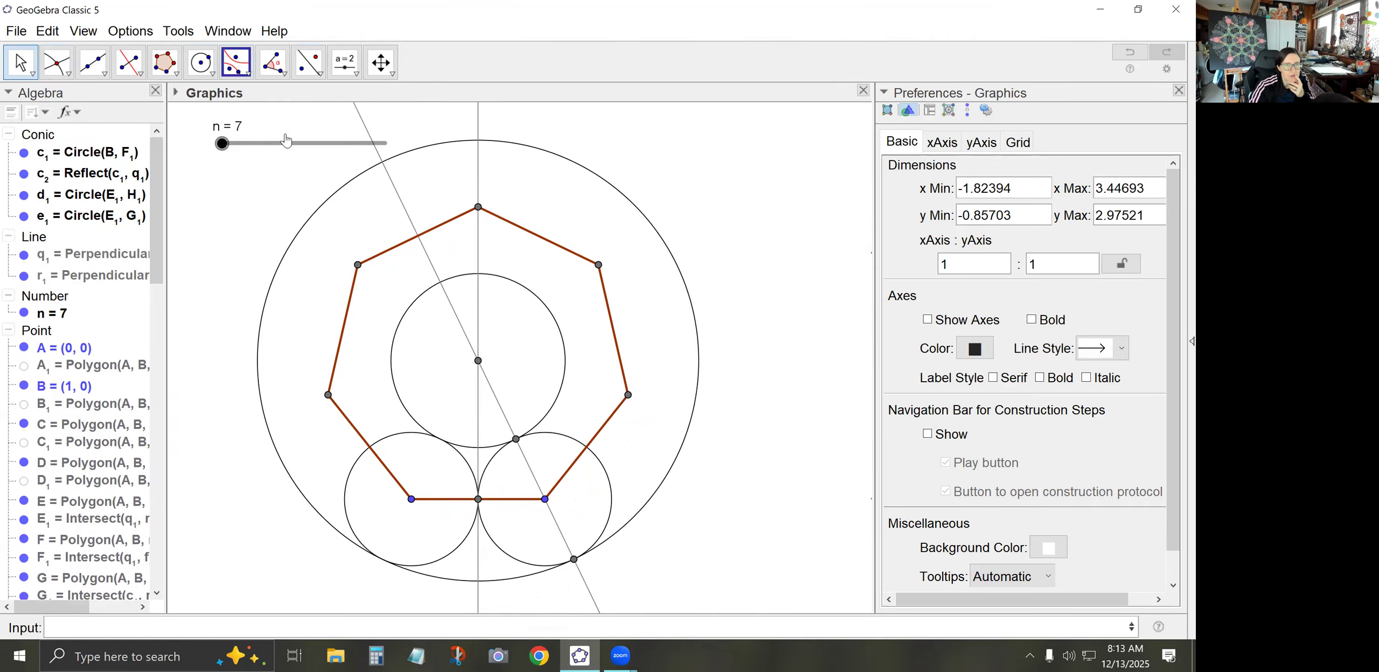
{"action": "left_click", "coordinate": [545, 499]}
{"action": "left_click", "coordinate": [478, 361]}
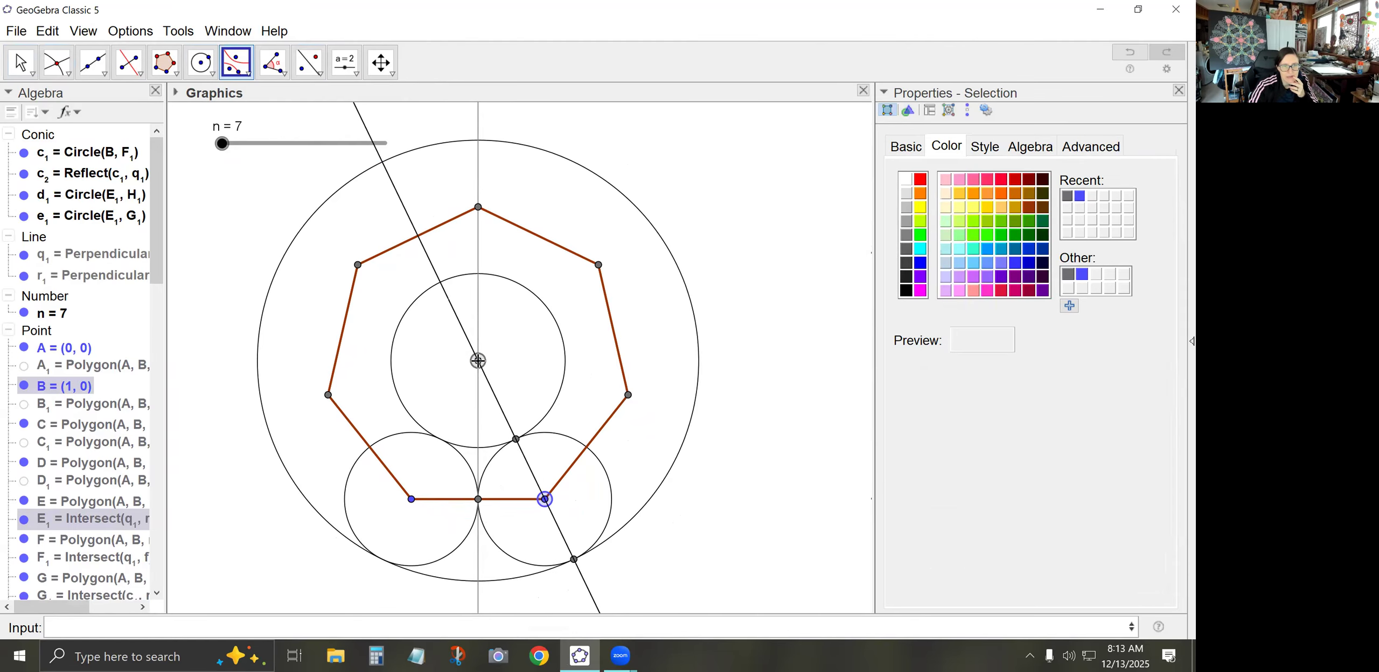
{"action": "left_click", "coordinate": [516, 439]}
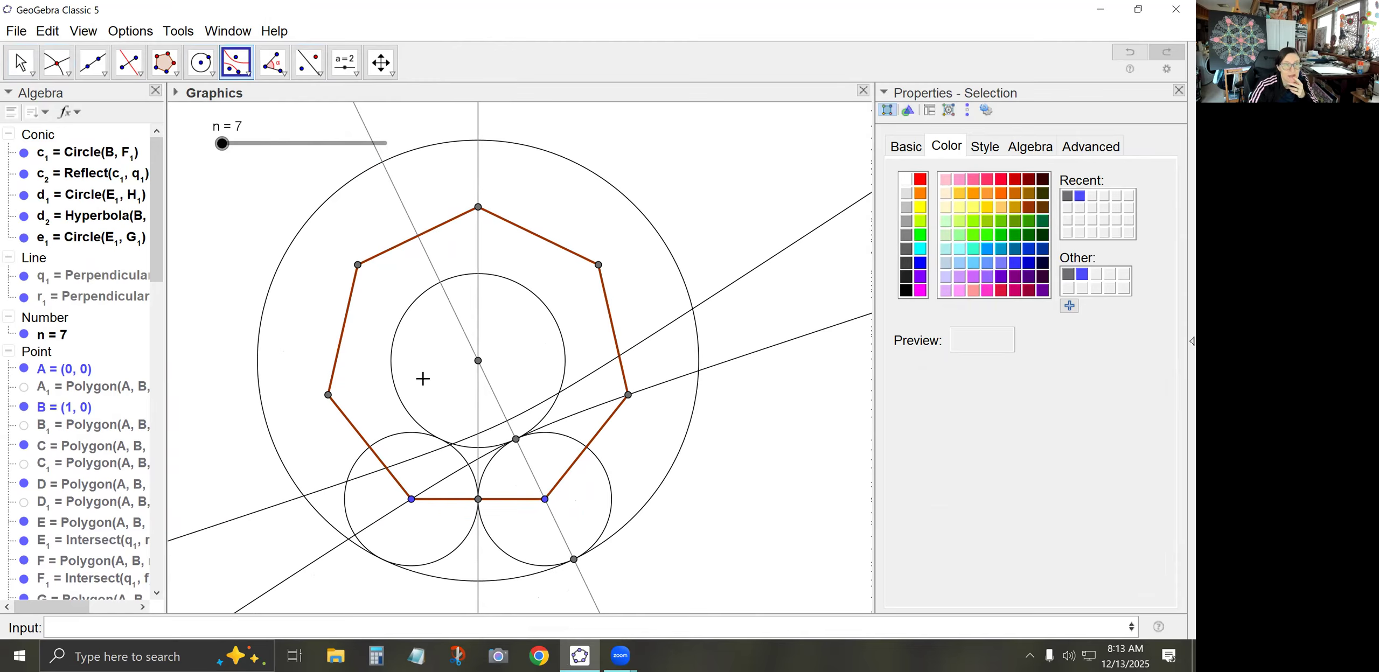
Intersect the vertical bisector with the hyperbola and the inner circle, and draw a circle centred on the hyperbola's point through the inner circle's point.
{"action": "left_click", "coordinate": [57, 62]}
{"action": "left_click", "coordinate": [478, 459]}
{"action": "scroll", "coordinate": [472, 466], "scroll_direction": "up", "scroll_amount": 5}
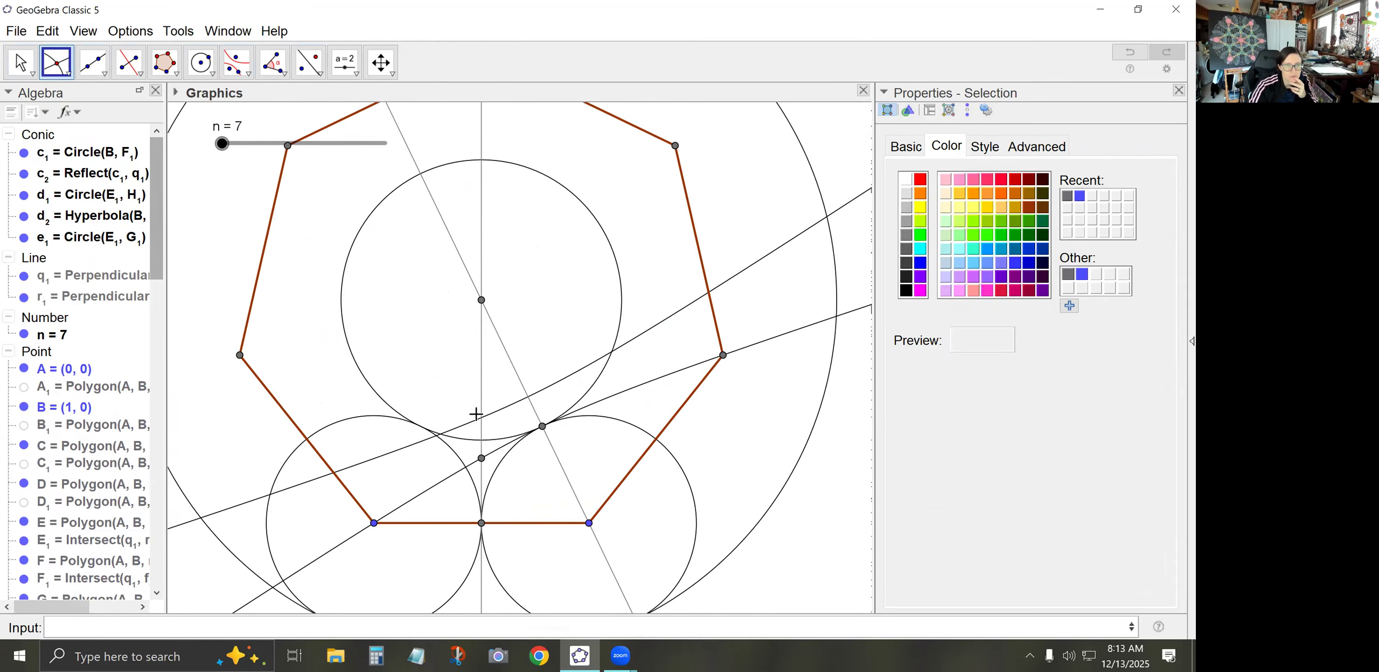
{"action": "left_click", "coordinate": [201, 62]}
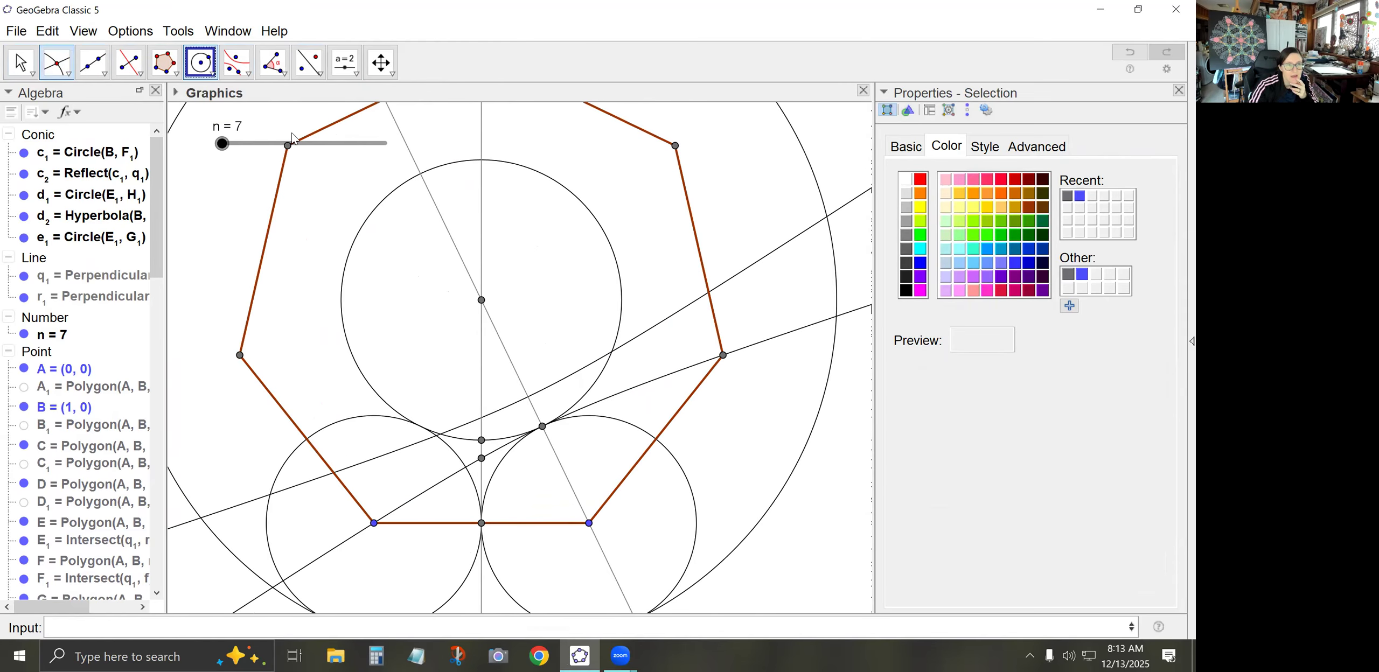
{"action": "left_click", "coordinate": [481, 441]}
{"action": "left_click", "coordinate": [483, 444]}
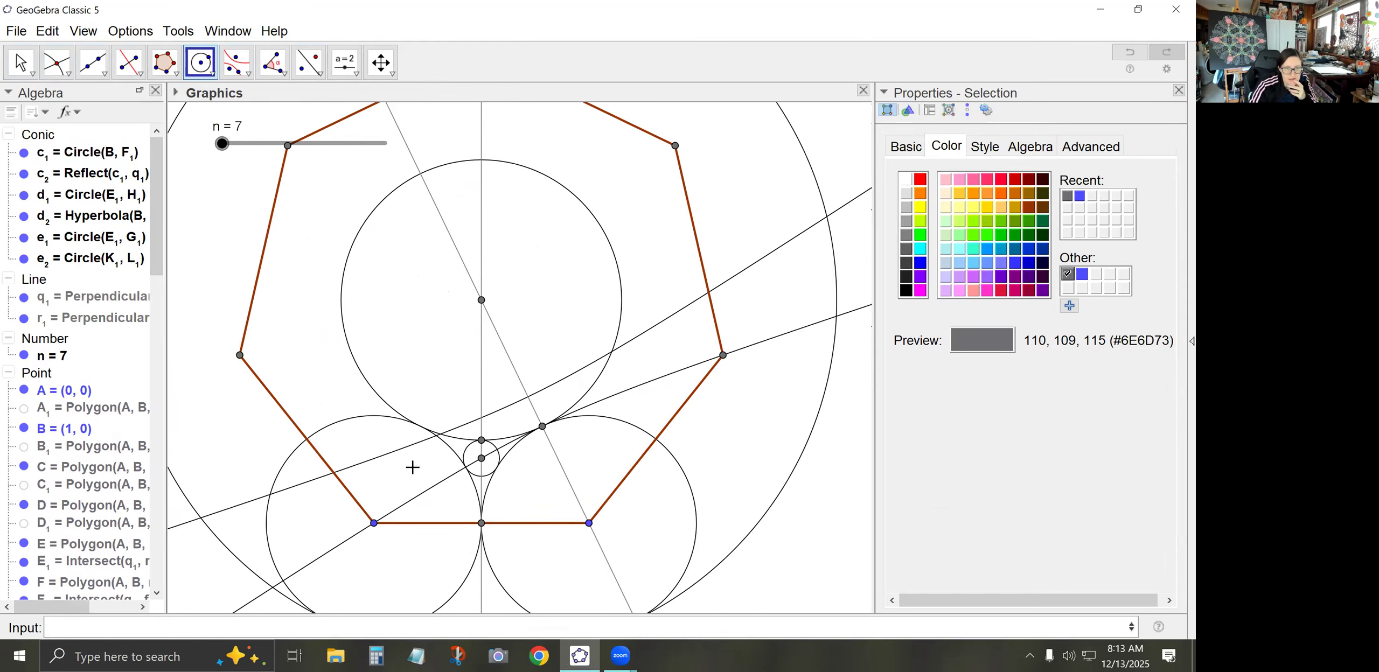
Reflect both circles centred at A and B about the large outer circle.
{"action": "left_click", "coordinate": [19, 62]}
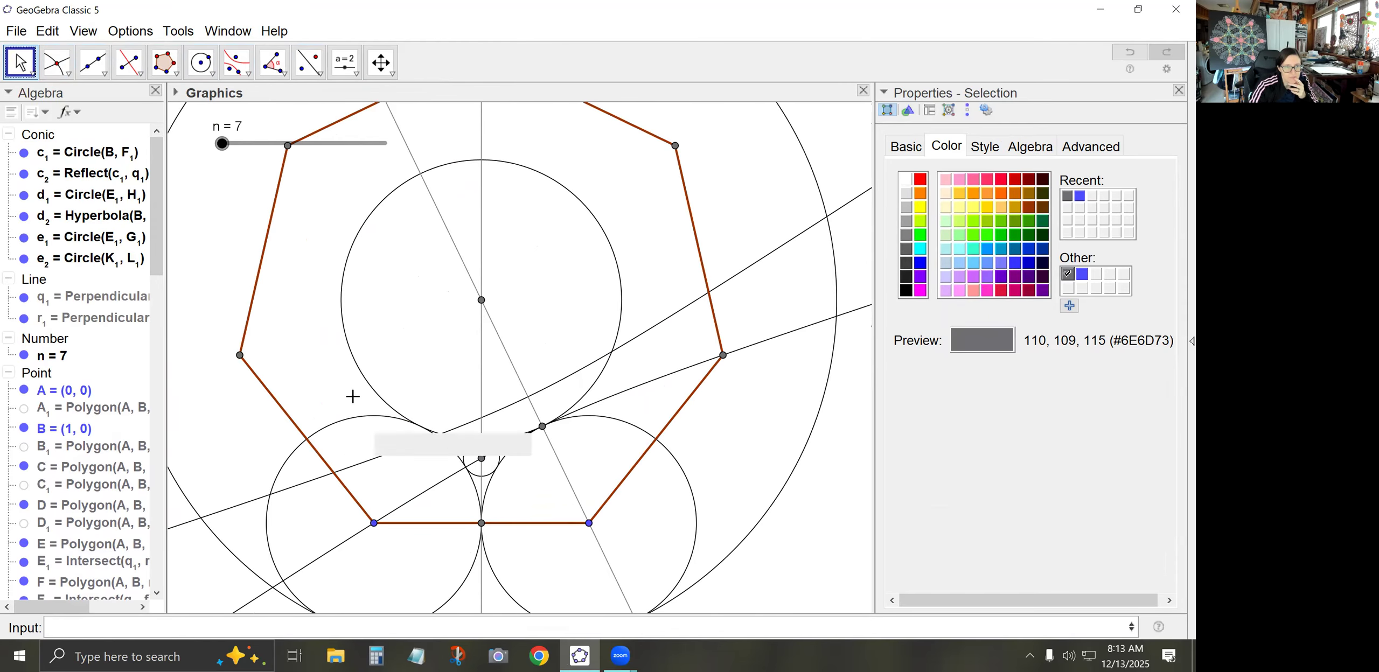
{"action": "left_click", "coordinate": [326, 389]}
{"action": "scroll", "coordinate": [326, 391], "scroll_direction": "down", "scroll_amount": 1}
{"action": "left_click_drag", "start_coordinate": [315, 362], "coordinate": [342, 281]}
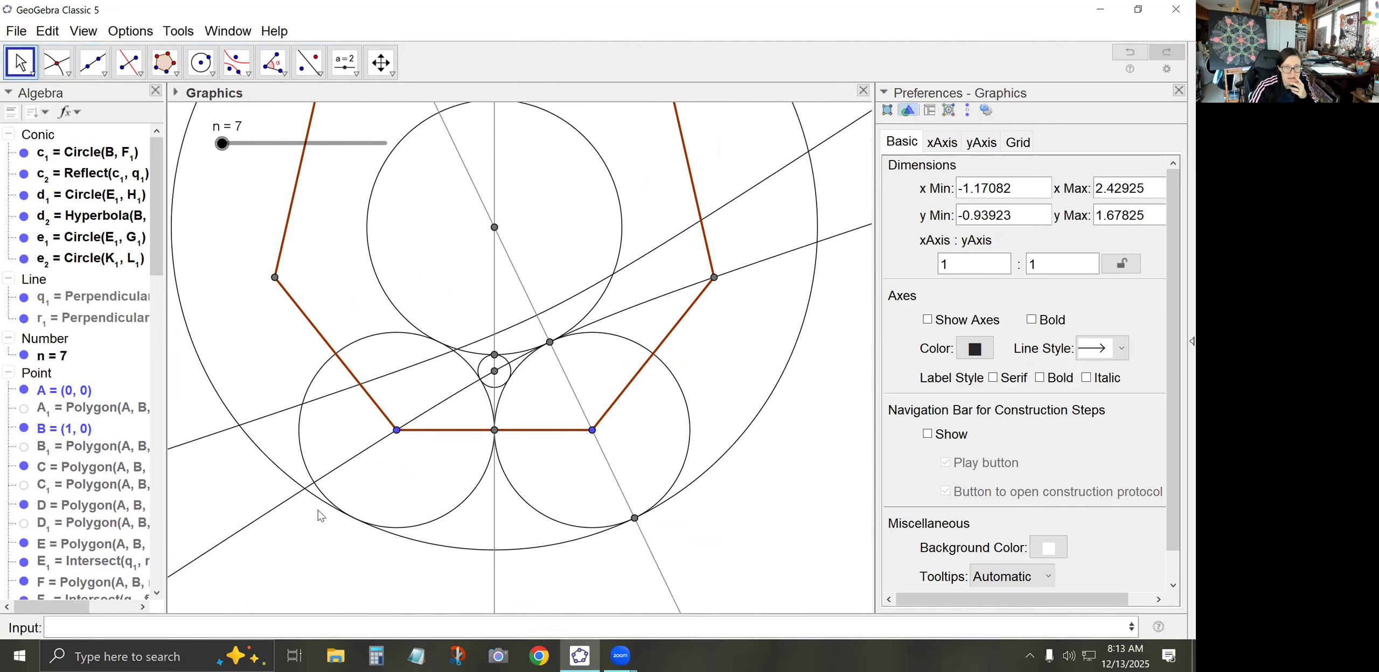
{"action": "left_click", "coordinate": [320, 73]}
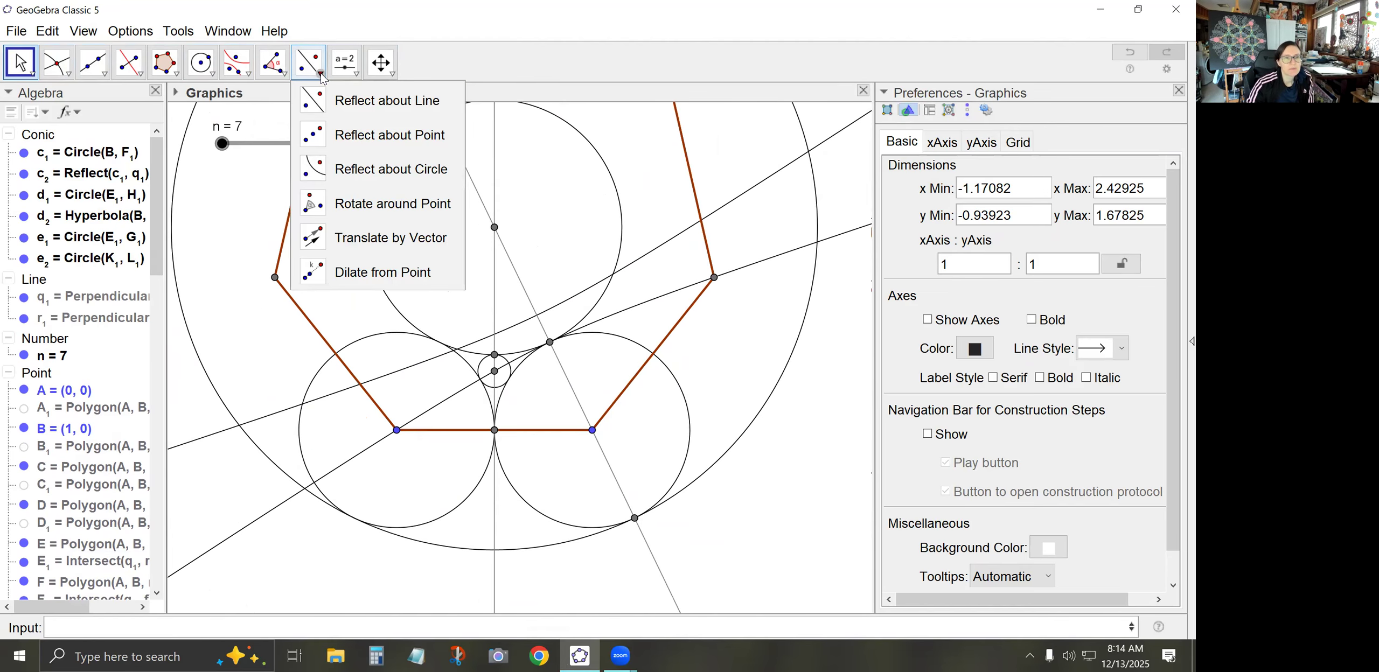
{"action": "left_click", "coordinate": [369, 165]}
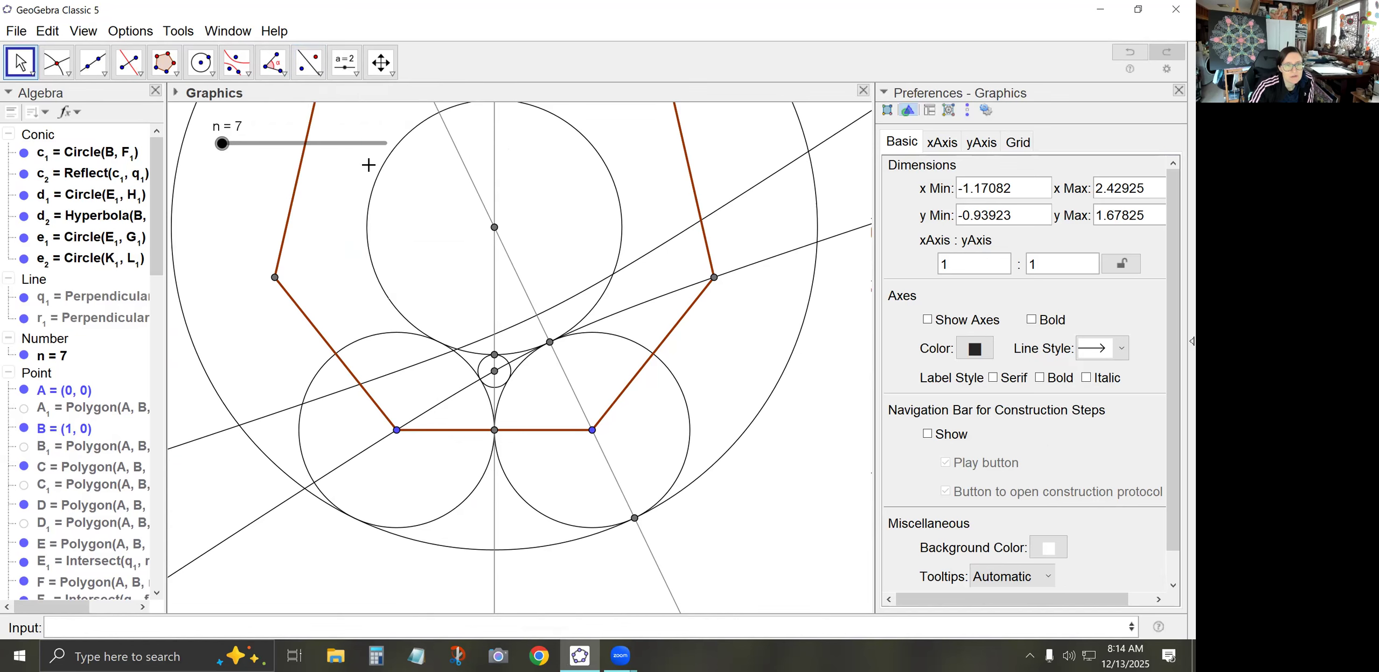
{"action": "left_click", "coordinate": [535, 512]}
{"action": "left_click", "coordinate": [538, 554]}
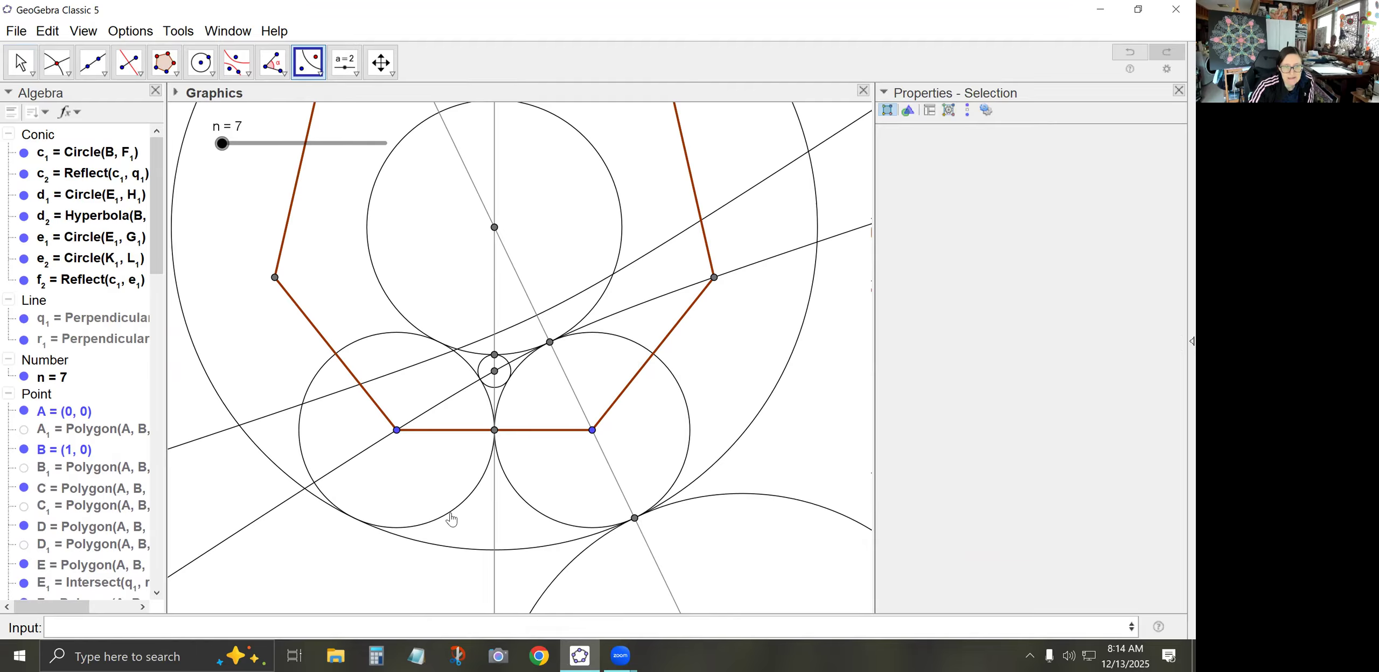
{"action": "left_click", "coordinate": [452, 519]}
{"action": "left_click", "coordinate": [450, 554]}
{"action": "scroll", "coordinate": [463, 525], "scroll_direction": "down", "scroll_amount": 5}
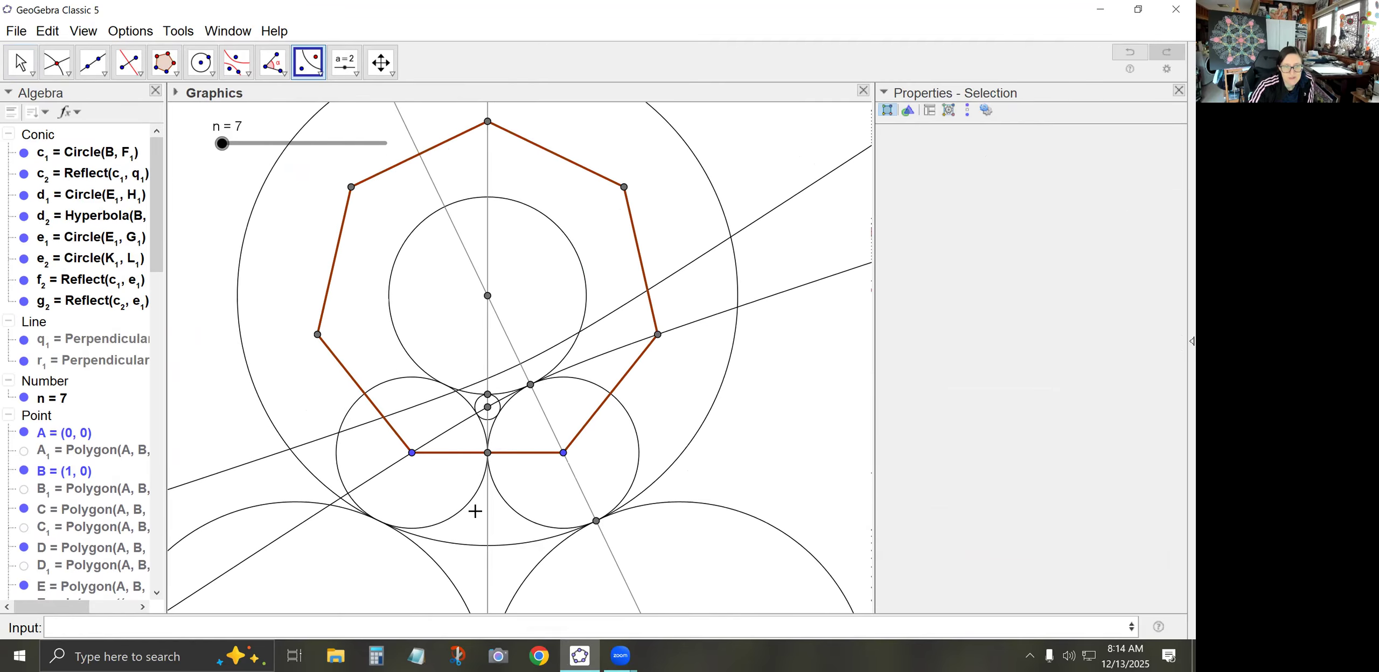
Mark the center of the reflected image of the circle around B.
{"action": "left_click", "coordinate": [20, 62]}
{"action": "left_click_drag", "start_coordinate": [231, 443], "coordinate": [258, 310]}
{"action": "left_click", "coordinate": [184, 390]}
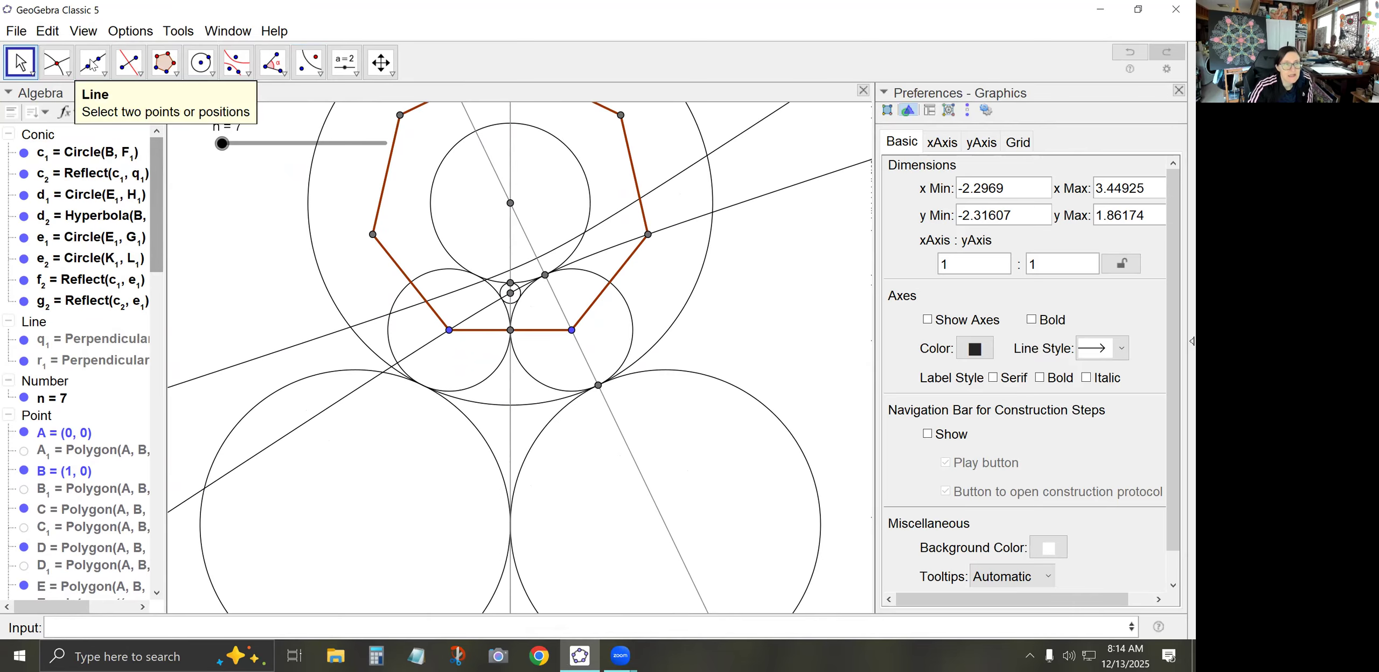
{"action": "left_click", "coordinate": [65, 70]}
{"action": "left_click", "coordinate": [107, 254]}
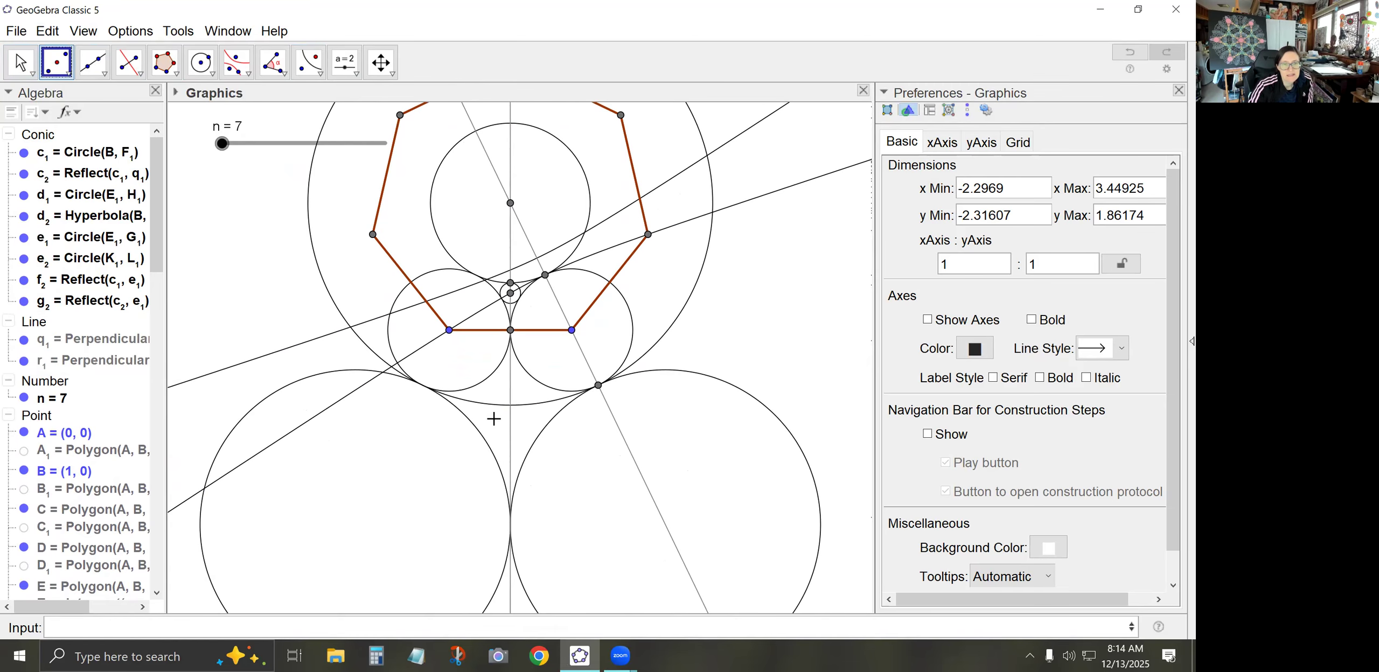
{"action": "left_click", "coordinate": [542, 438]}
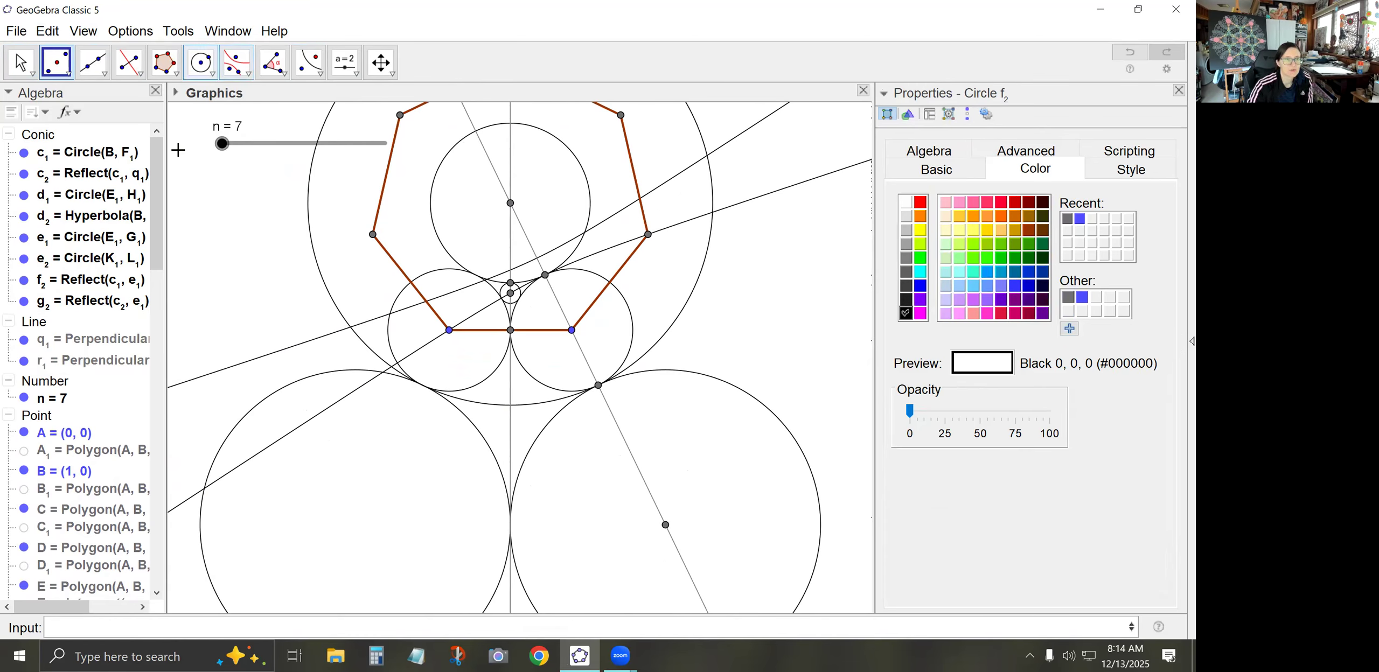
Construct a hyperbola with foci at that reflected circle's center and the polygon's center, passing through the outer tangency point.
{"action": "left_click", "coordinate": [248, 76]}
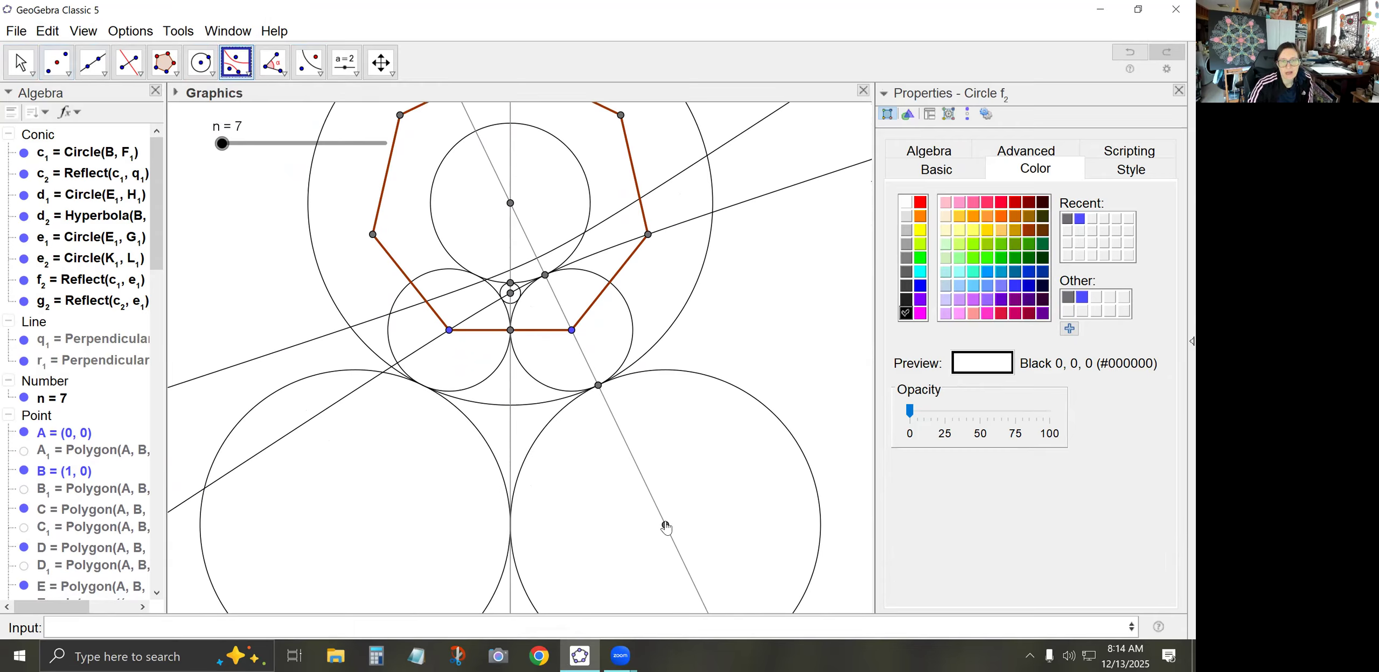
{"action": "left_click", "coordinate": [665, 524]}
{"action": "left_click", "coordinate": [510, 203]}
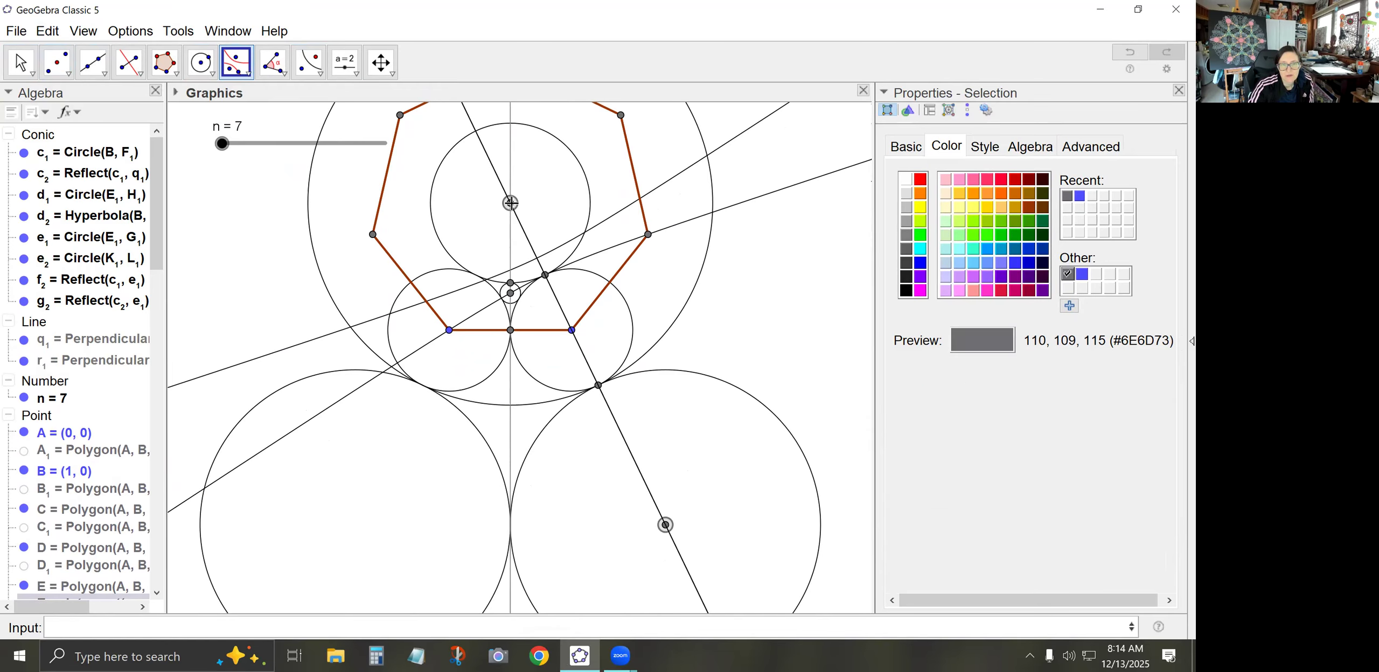
{"action": "left_click", "coordinate": [599, 386]}
{"action": "left_click", "coordinate": [599, 386]}
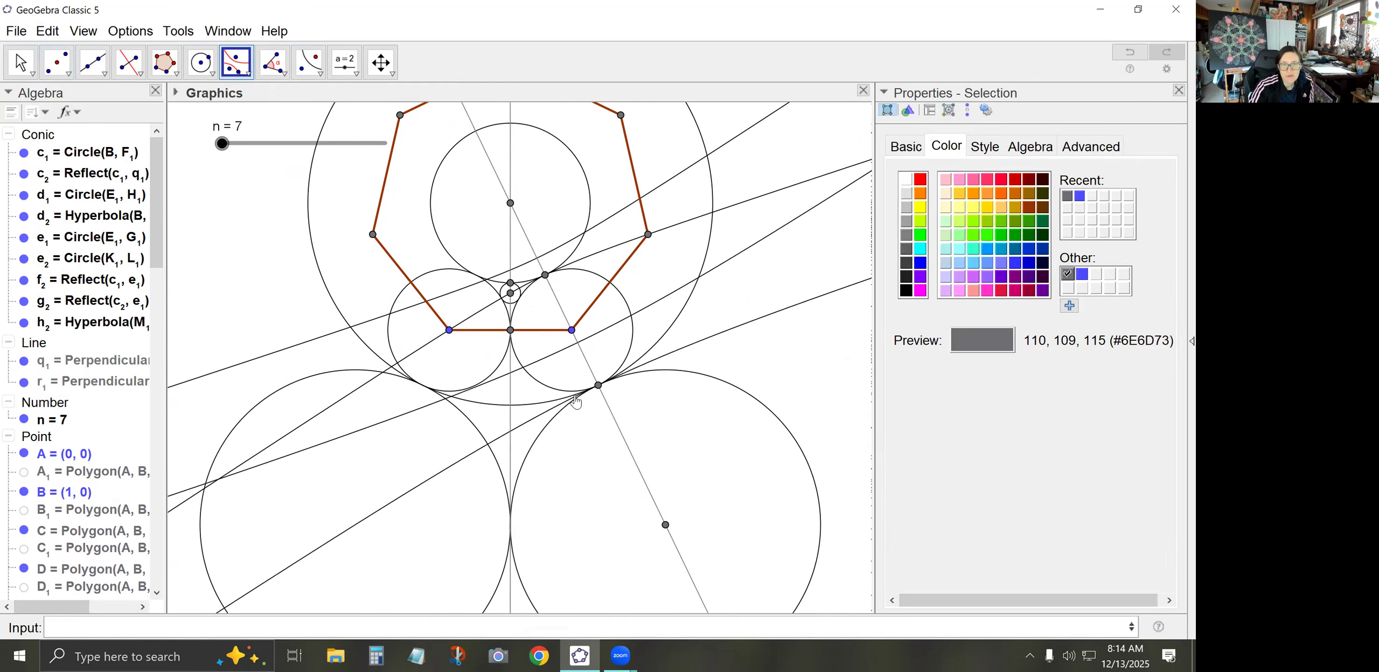
Intersect the vertical bisector with the new hyperbola and the outer circle, and draw a circle centred on the hyperbola's point through the outer circle's point.
{"action": "left_click", "coordinate": [57, 63]}
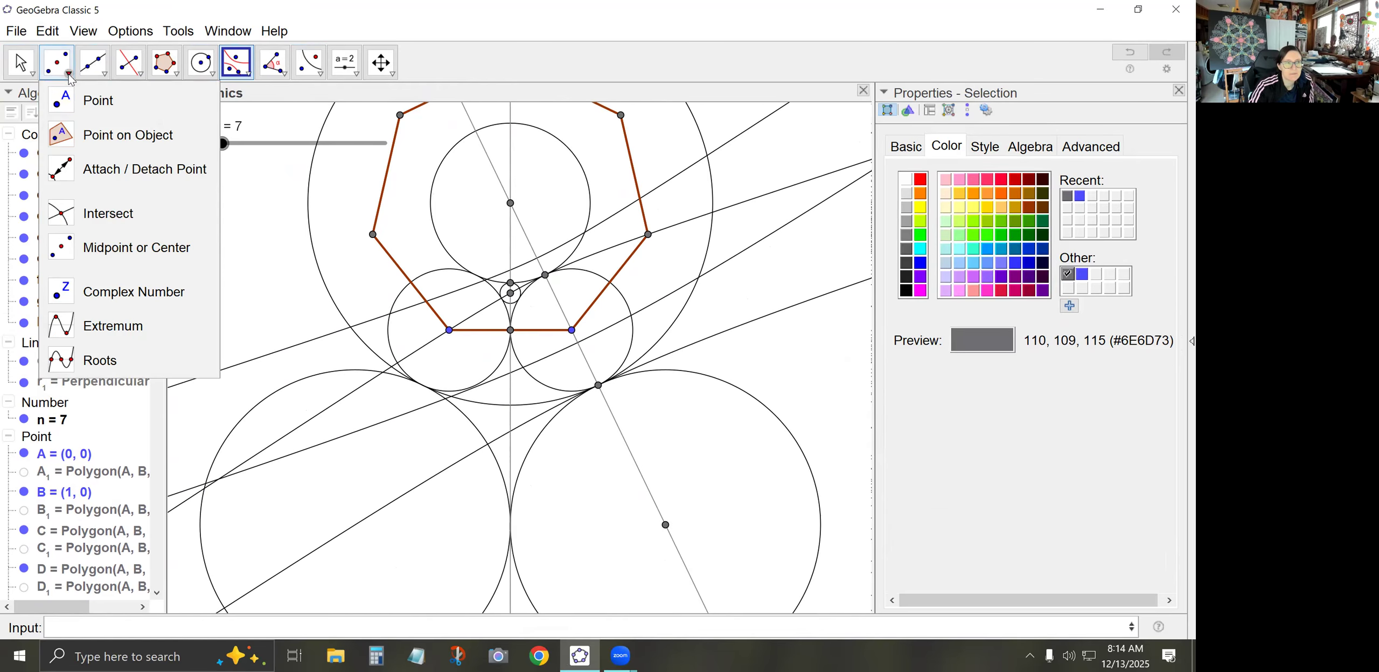
{"action": "left_click", "coordinate": [124, 200]}
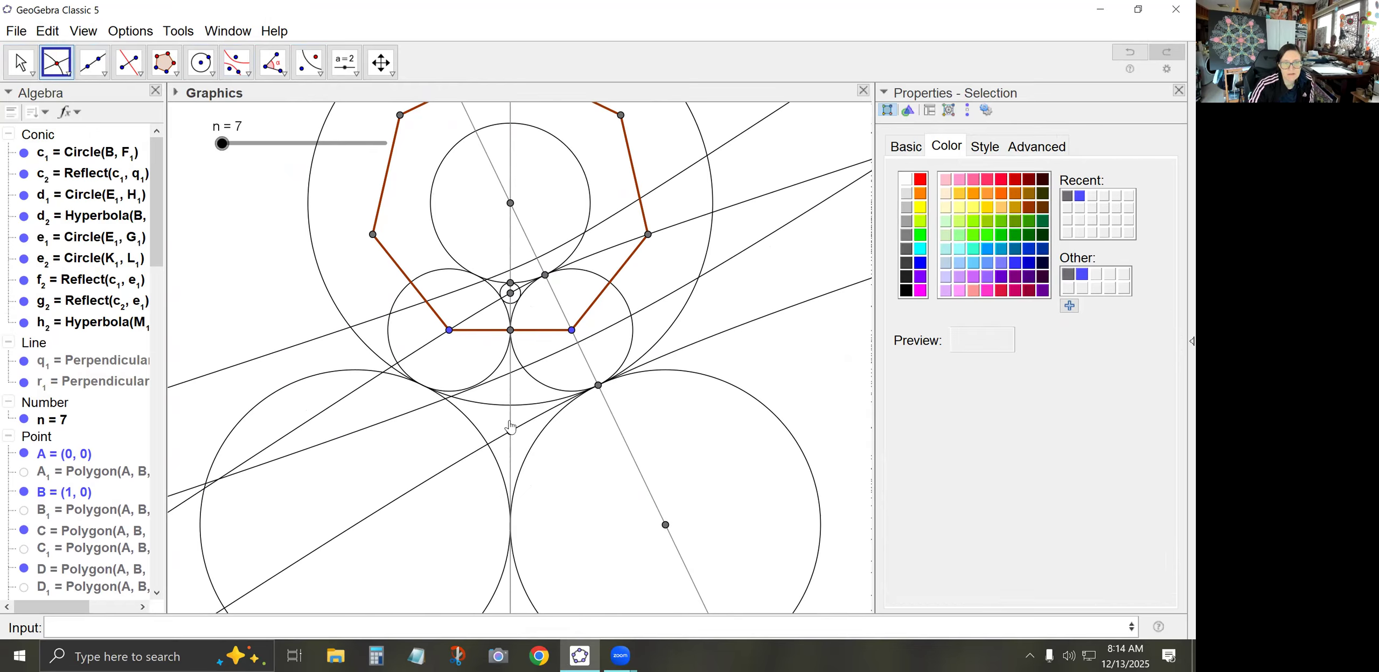
{"action": "left_click", "coordinate": [510, 405]}
{"action": "left_click", "coordinate": [201, 63]}
{"action": "left_click", "coordinate": [509, 406]}
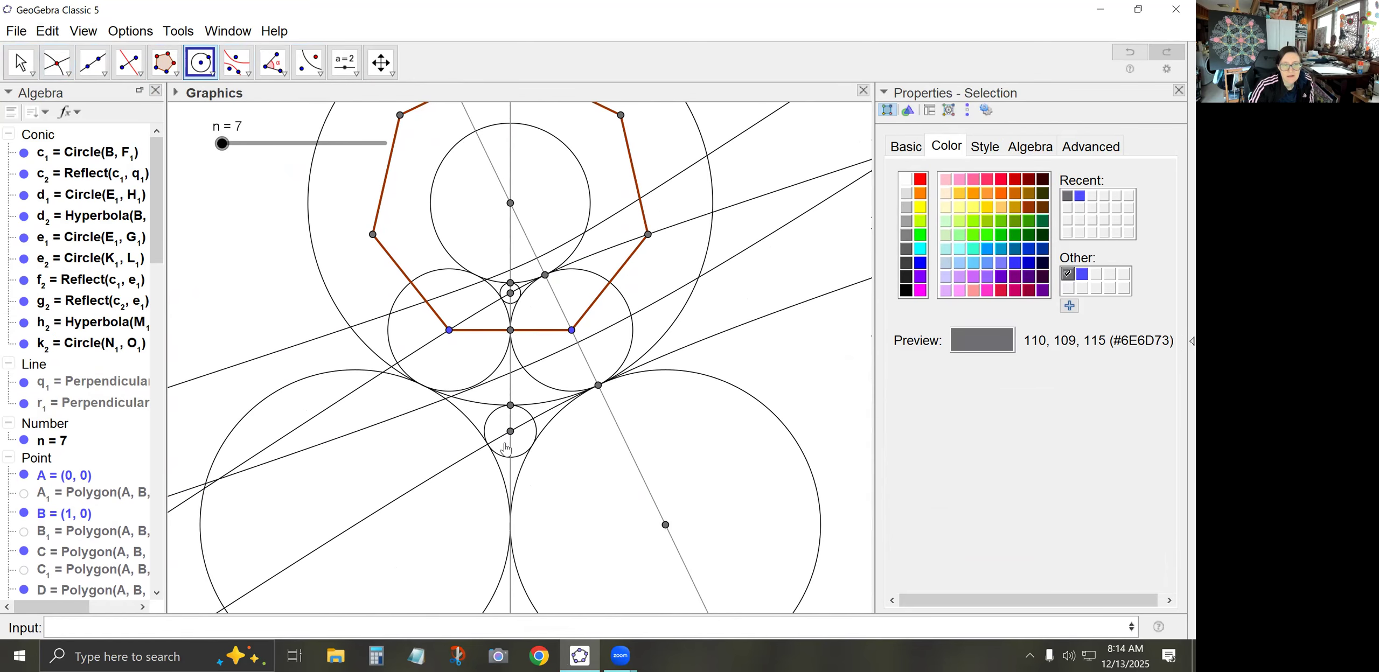
Reflect the small circle below the outer circle about the outer circle.
{"action": "left_click", "coordinate": [314, 65]}
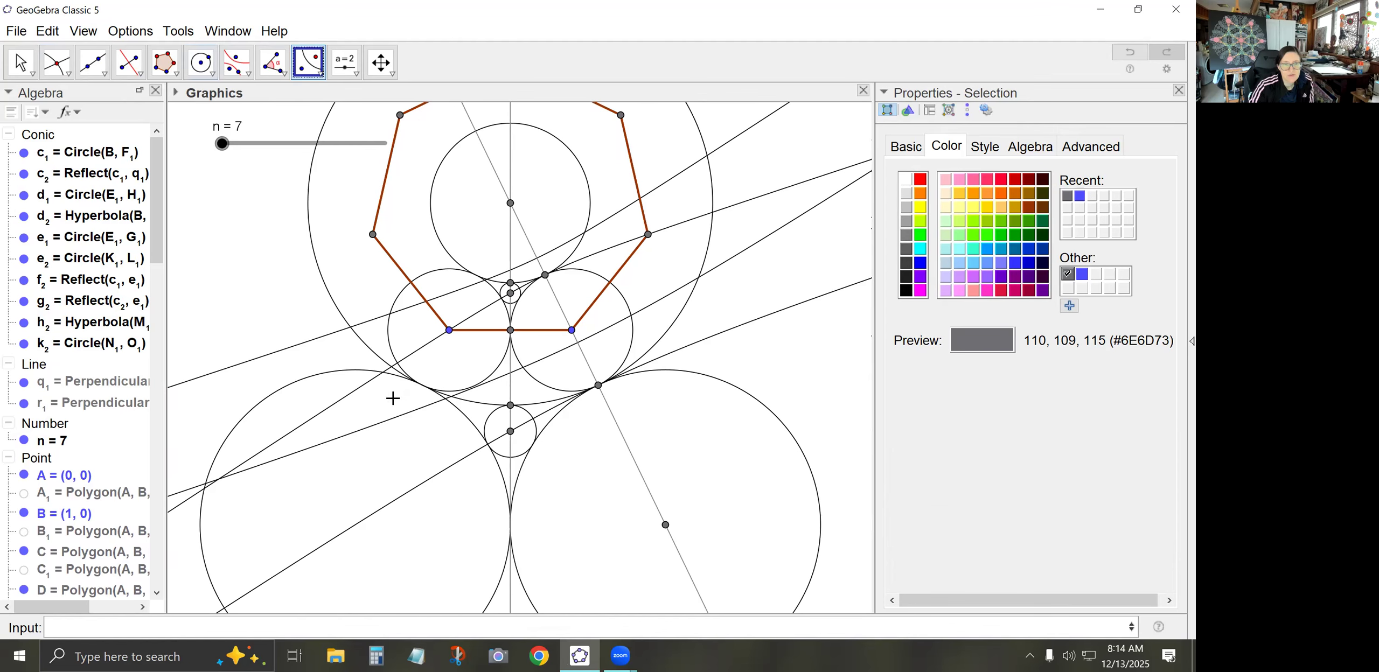
{"action": "left_click", "coordinate": [485, 425]}
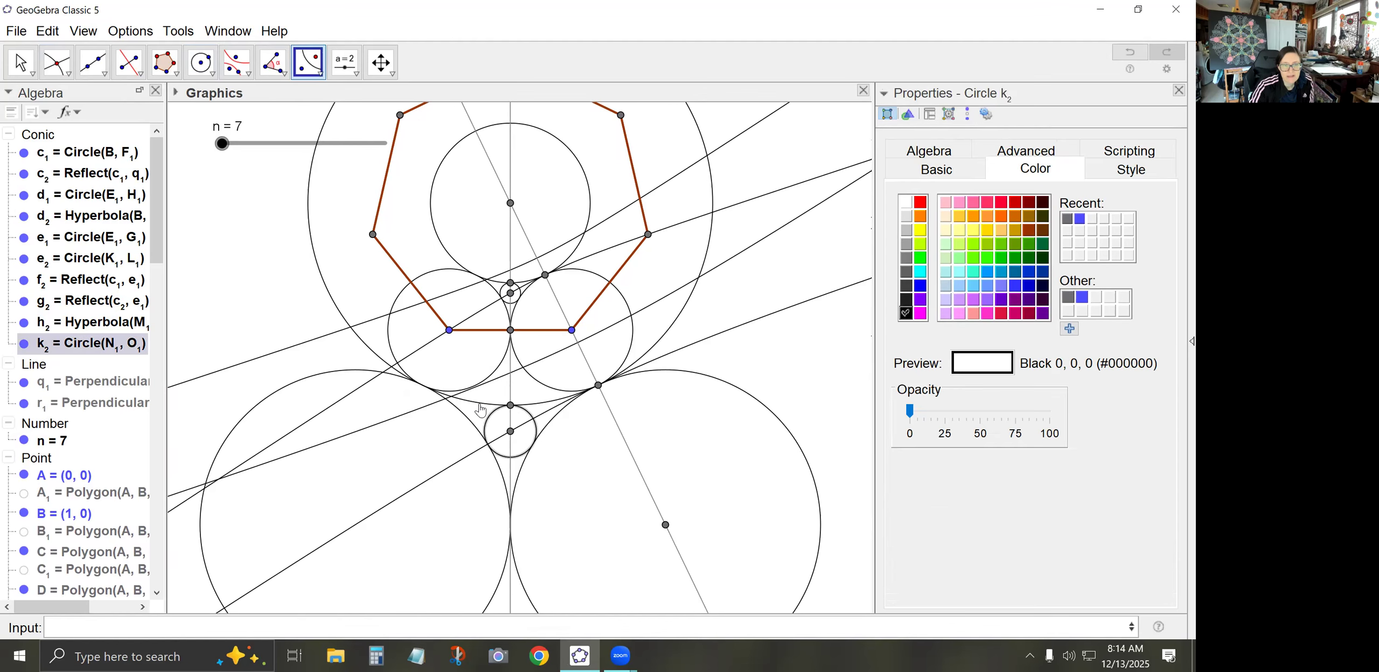
{"action": "left_click", "coordinate": [480, 410]}
Color the circle around B and the two small gap-filling circles inside the outer circle magenta.
{"action": "left_click", "coordinate": [20, 62]}
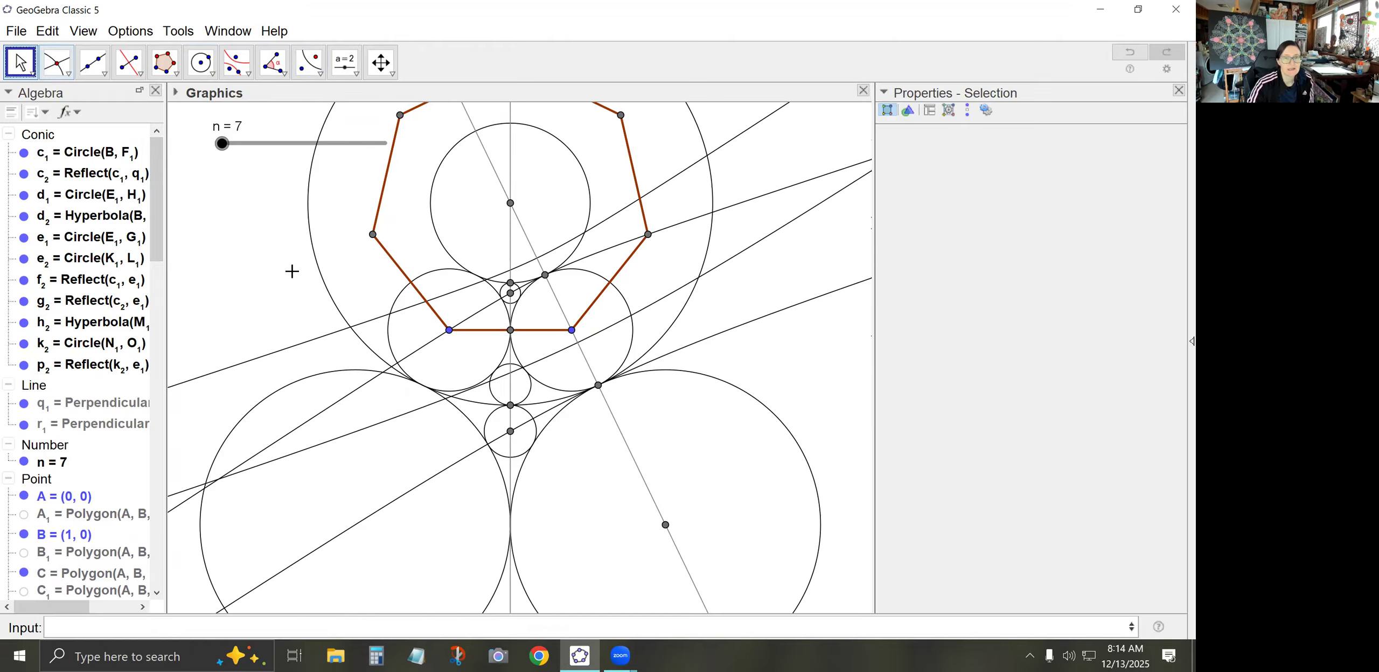
{"action": "scroll", "coordinate": [509, 292], "scroll_direction": "up", "scroll_amount": 5}
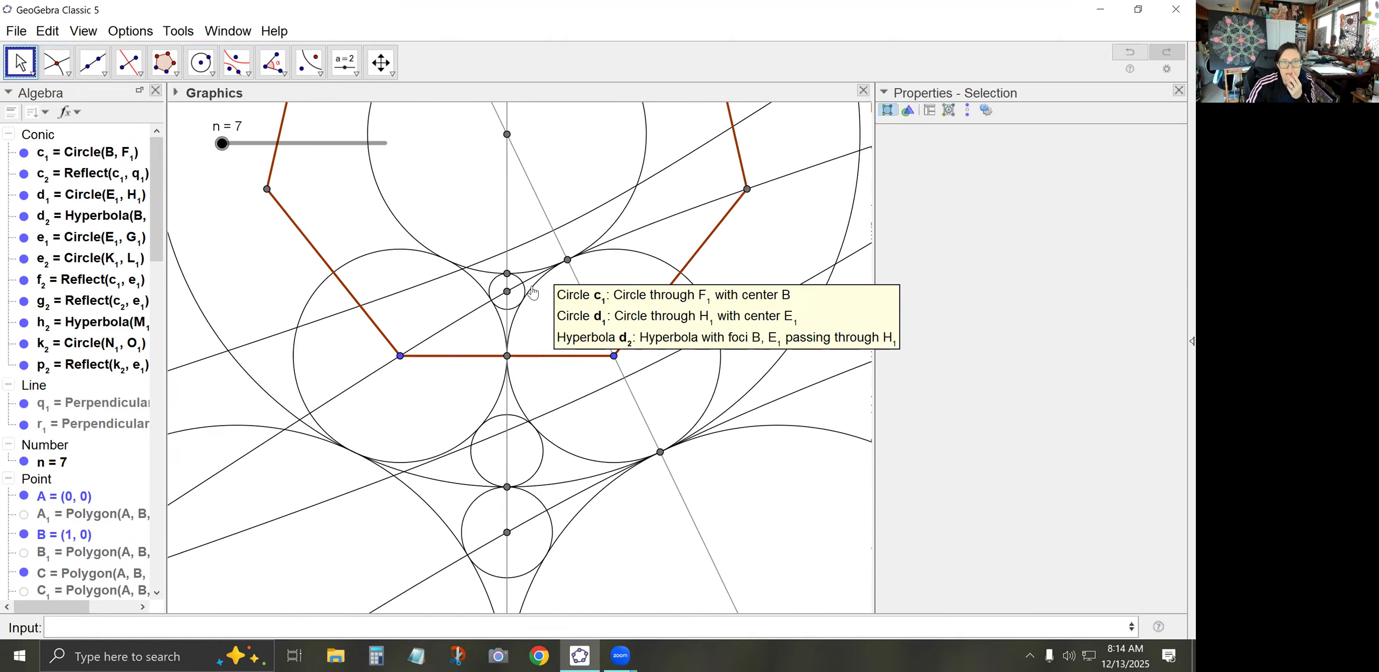
{"action": "scroll", "coordinate": [520, 291], "scroll_direction": "up", "scroll_amount": 1}
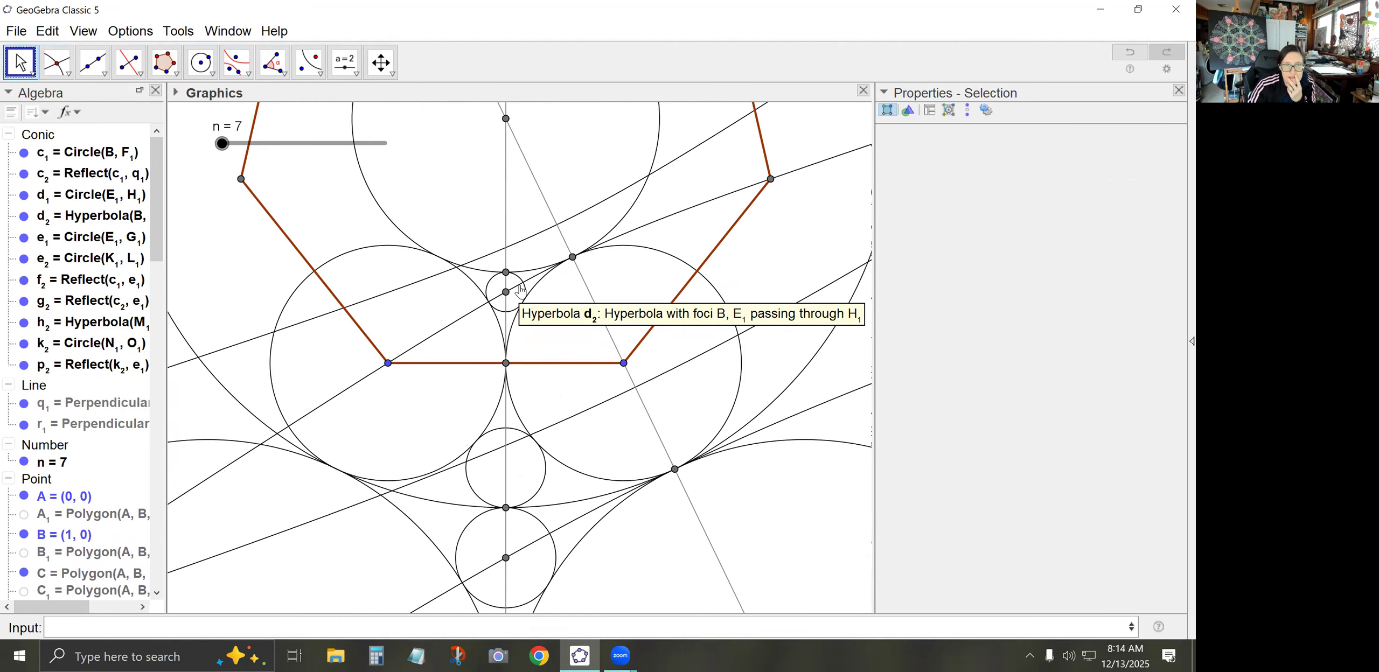
{"action": "scroll", "coordinate": [520, 291], "scroll_direction": "up", "scroll_amount": 1}
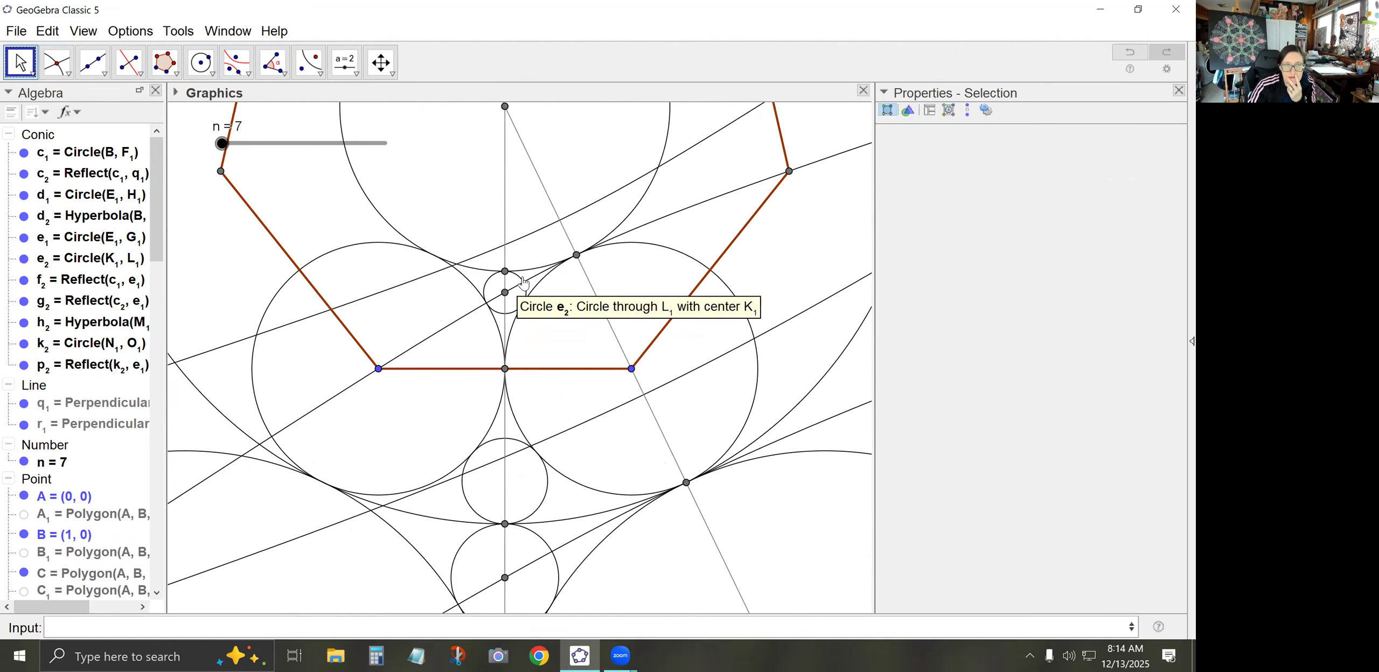
{"action": "left_click", "coordinate": [486, 286]}
{"action": "left_click", "coordinate": [513, 328]}
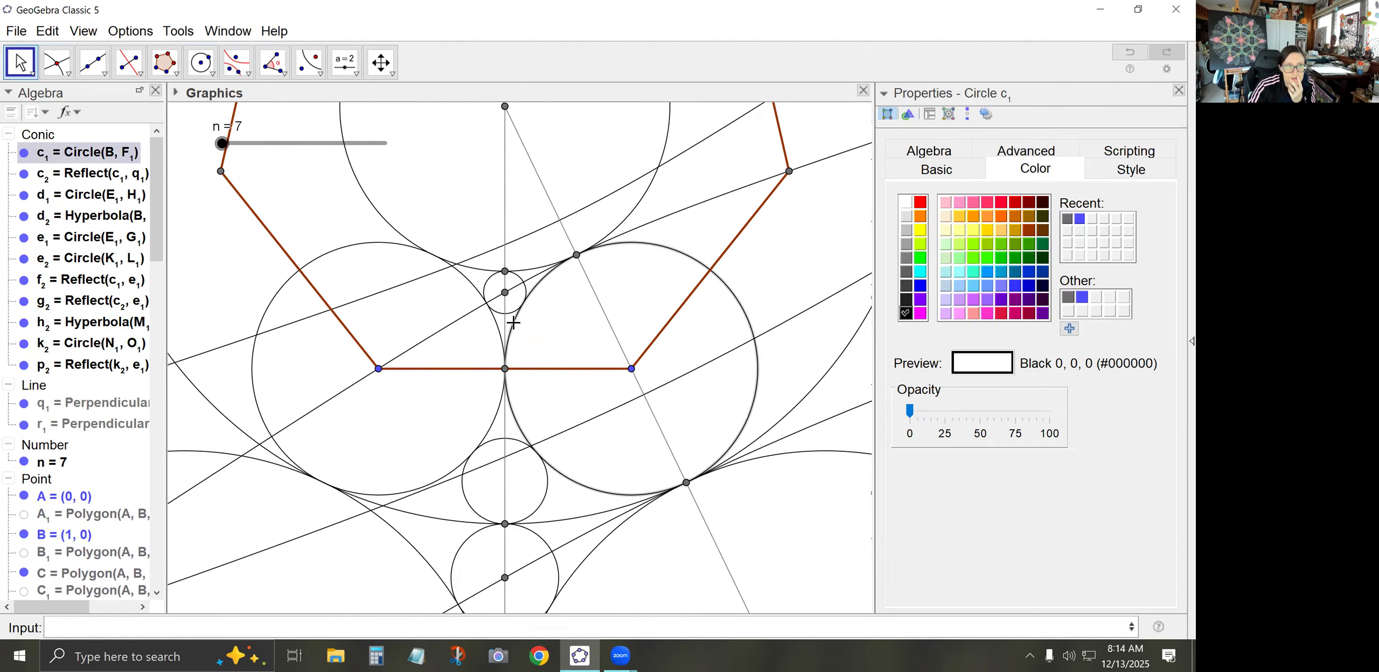
{"action": "left_click", "coordinate": [495, 440]}
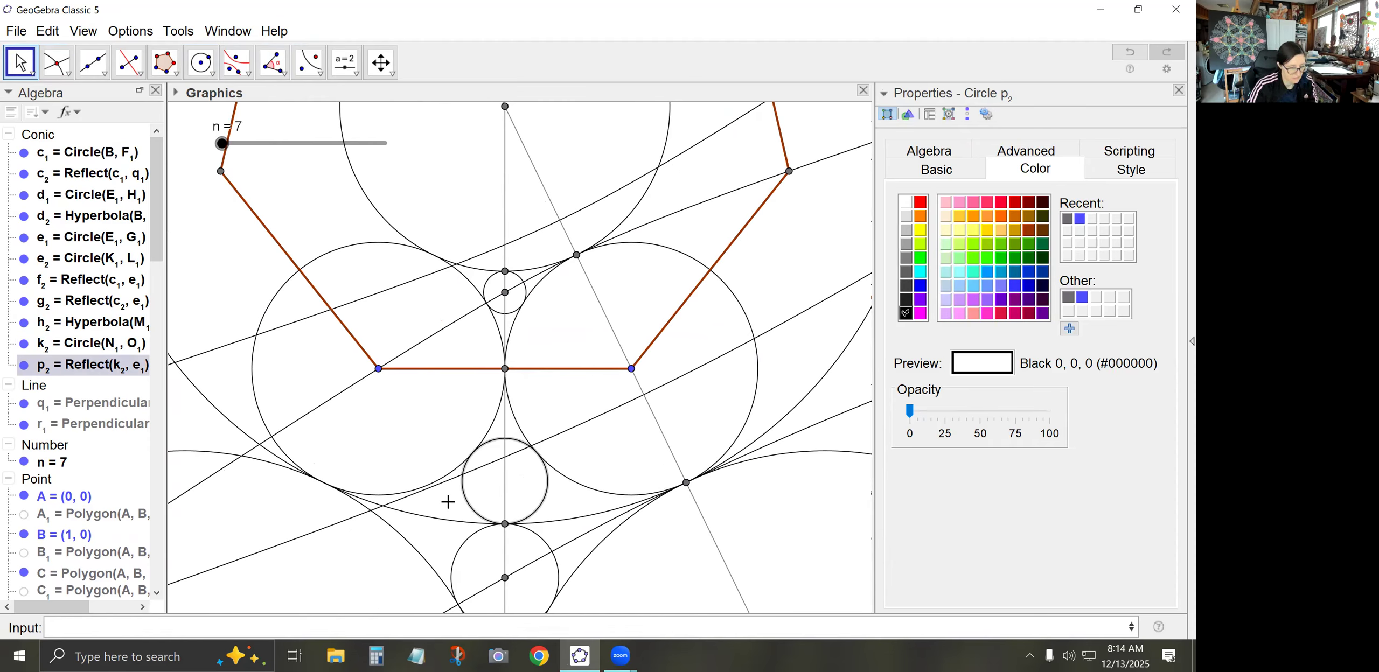
{"action": "left_click", "coordinate": [519, 421], "text": "ctrl"}
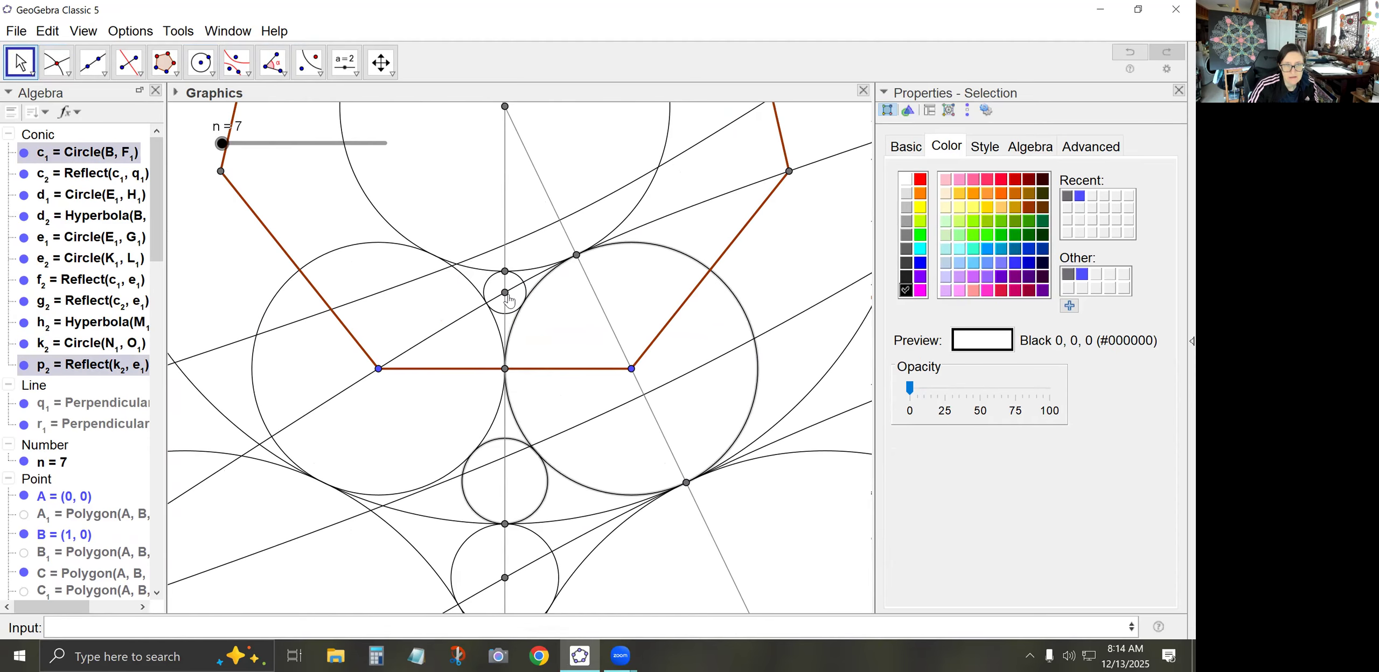
{"action": "left_click", "coordinate": [528, 290], "text": "ctrl"}
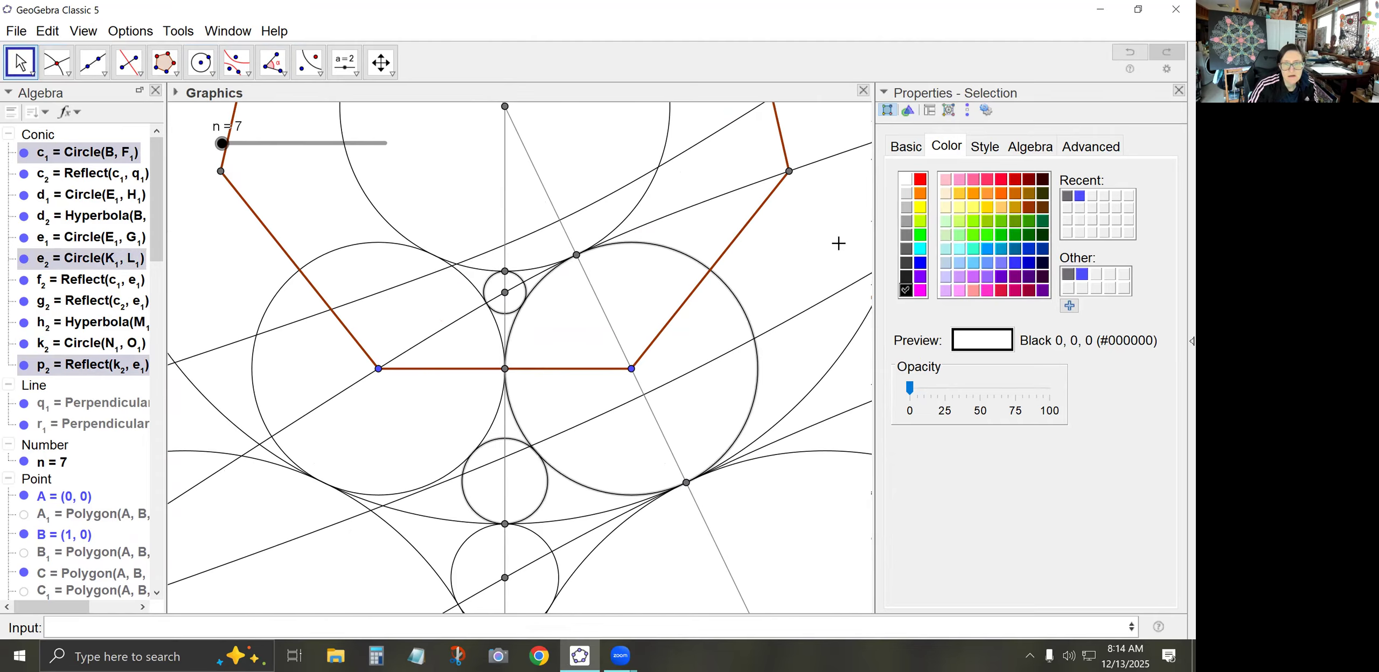
{"action": "left_click", "coordinate": [921, 291]}
Create the list Sequence(Rotate({c_1,e_2,p_2},2*pi*i/n,E_1),i,0,n) to rotate the three magenta circles around the polygon's center.
{"action": "left_click", "coordinate": [165, 627]}
{"action": "type", "text": "Seq"}
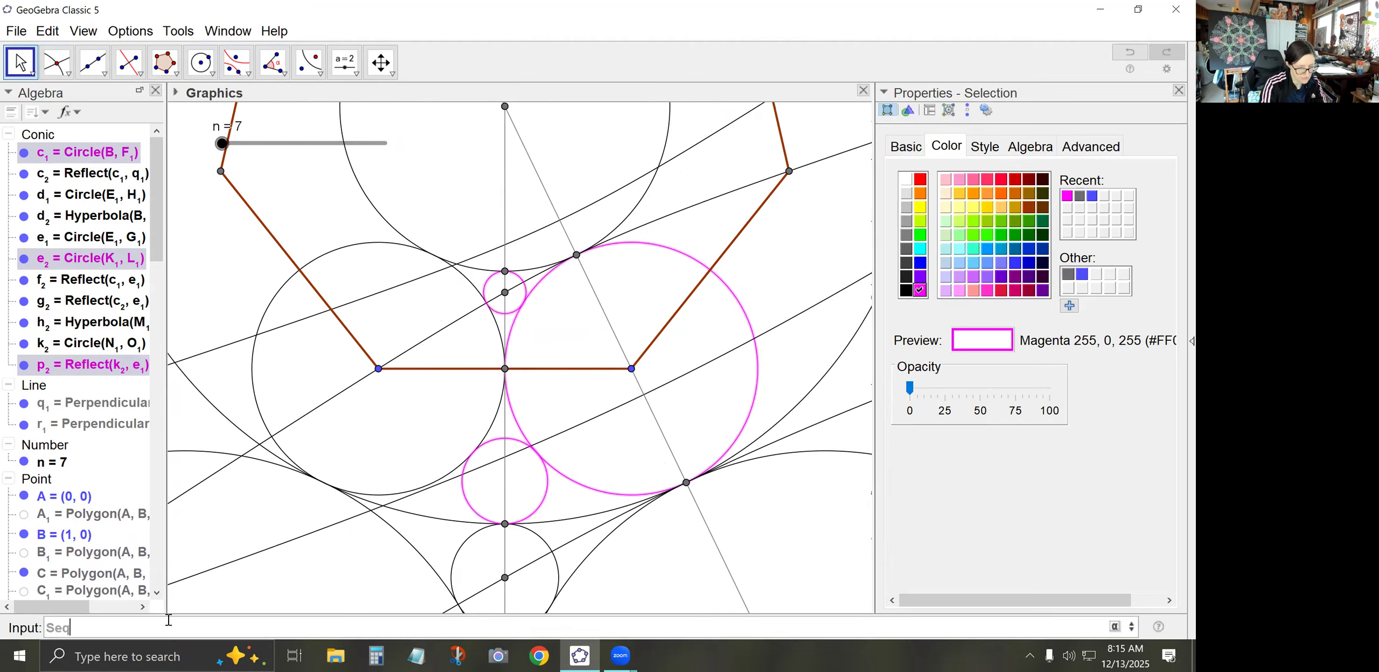
{"action": "type", "text": "uence(Rotate("}
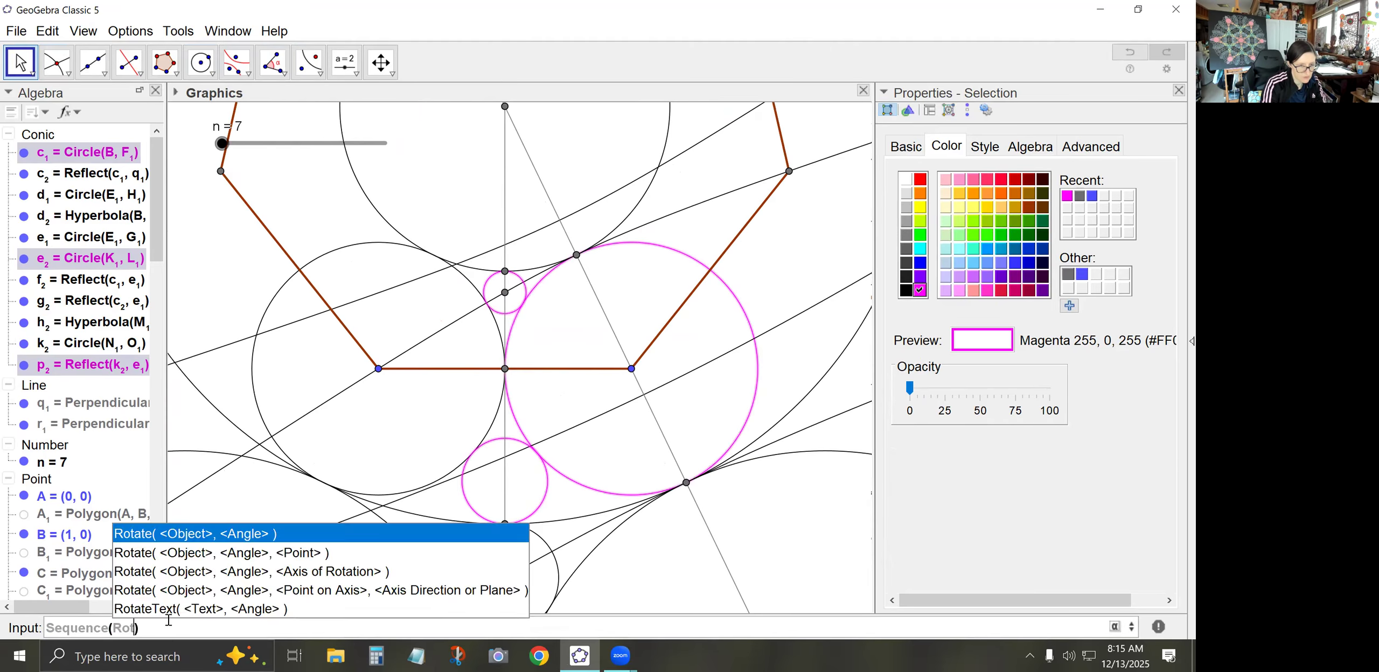
{"action": "type", "text": "("}
{"action": "type", "text": "c_1"}
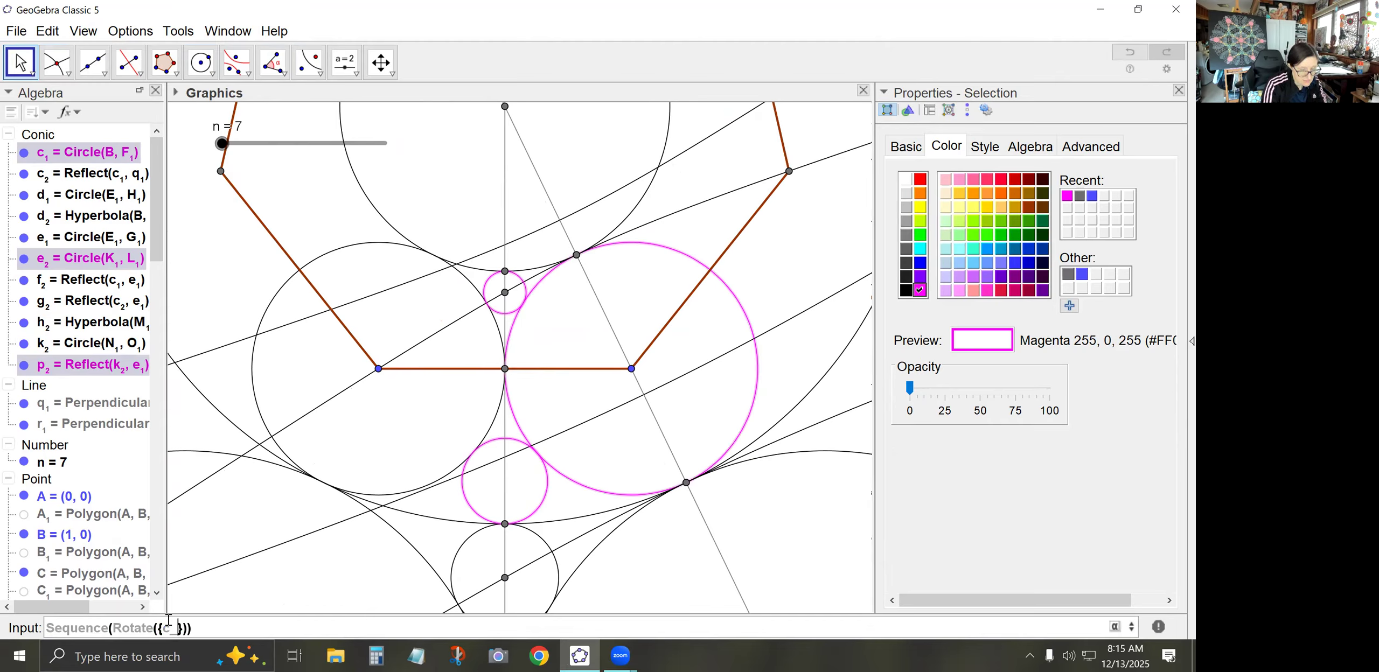
{"action": "type", "text": ",e_2"}
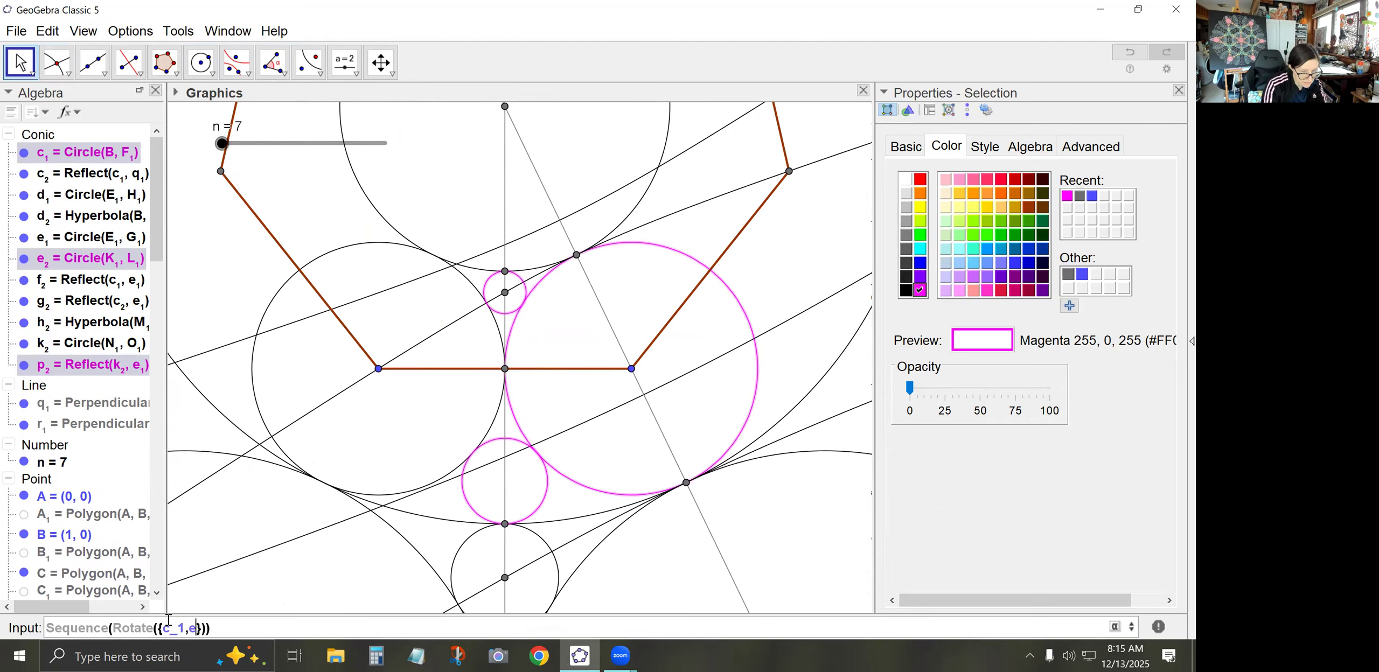
{"action": "type", "text": ",p_2"}
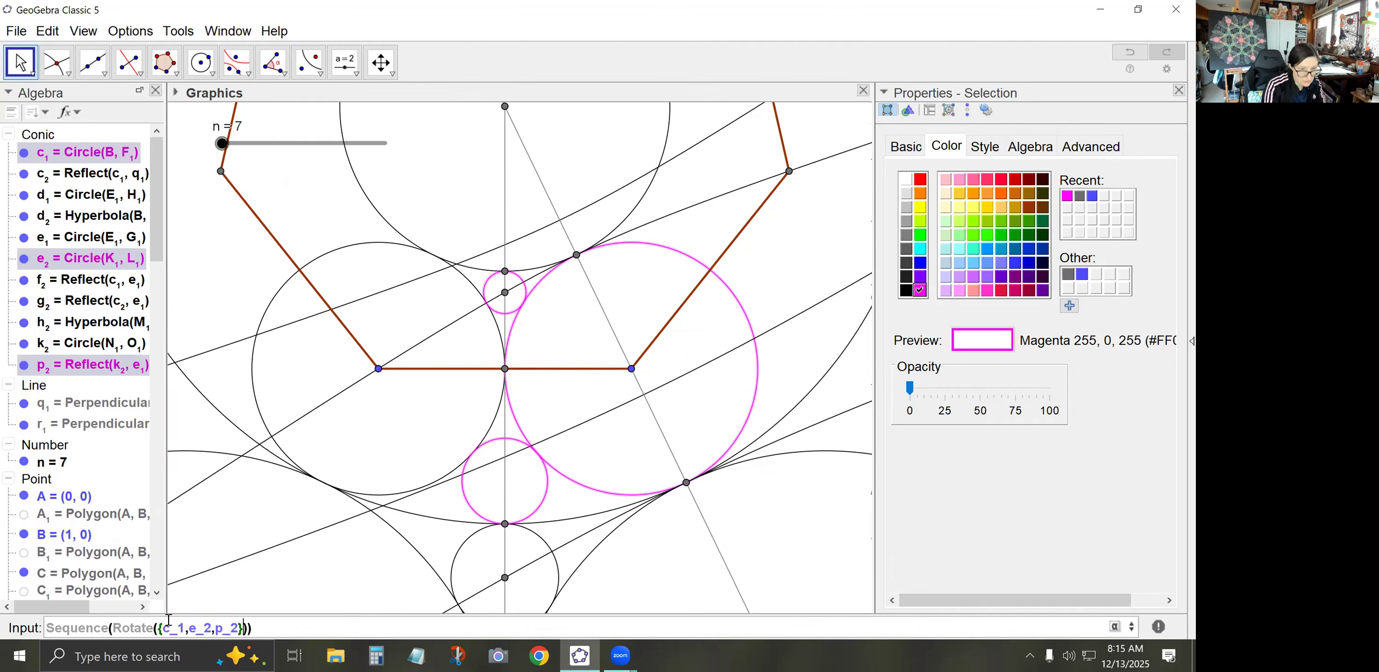
{"action": "type", "text": ",2*pi*"}
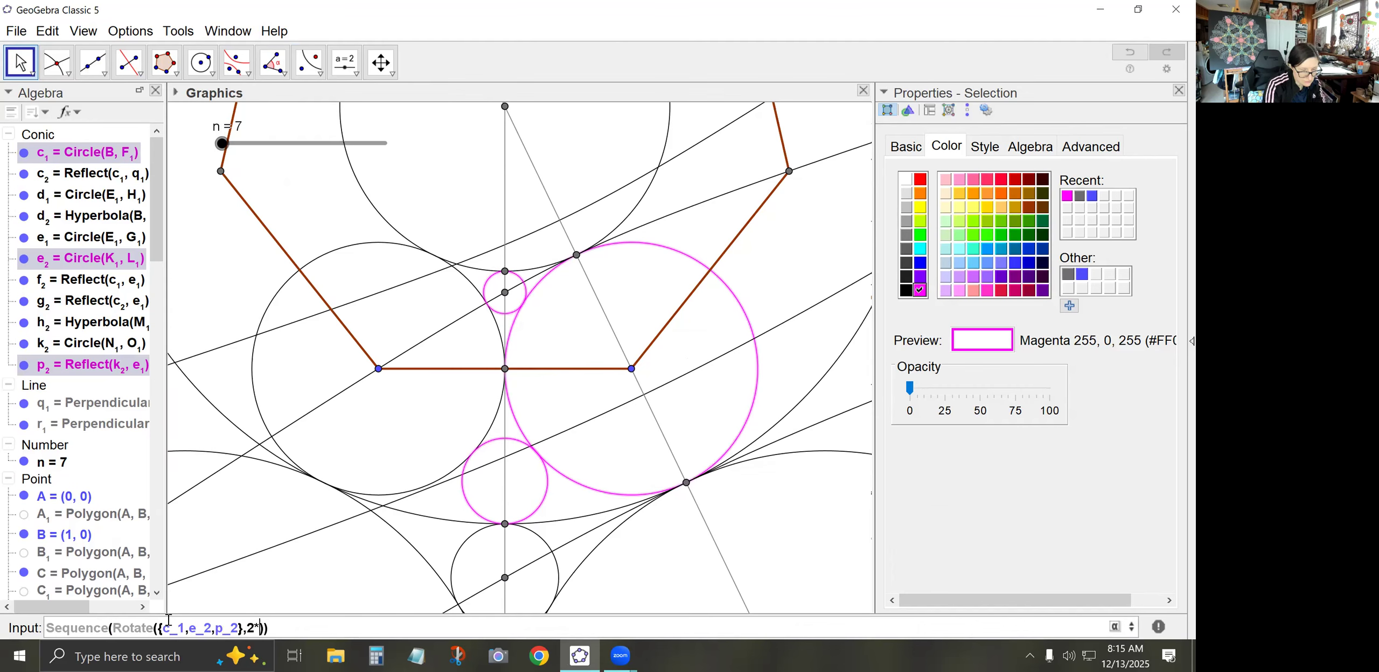
{"action": "type", "text": "i"}
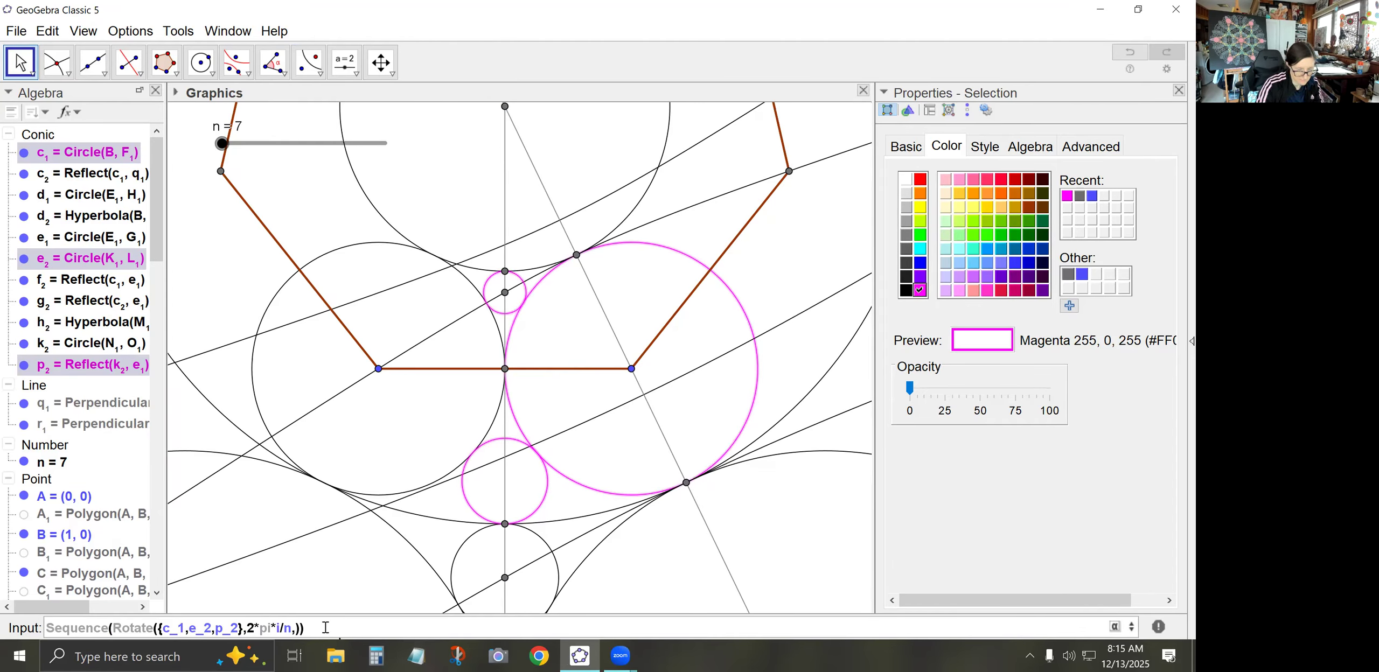
{"action": "type", "text": "E_1"}
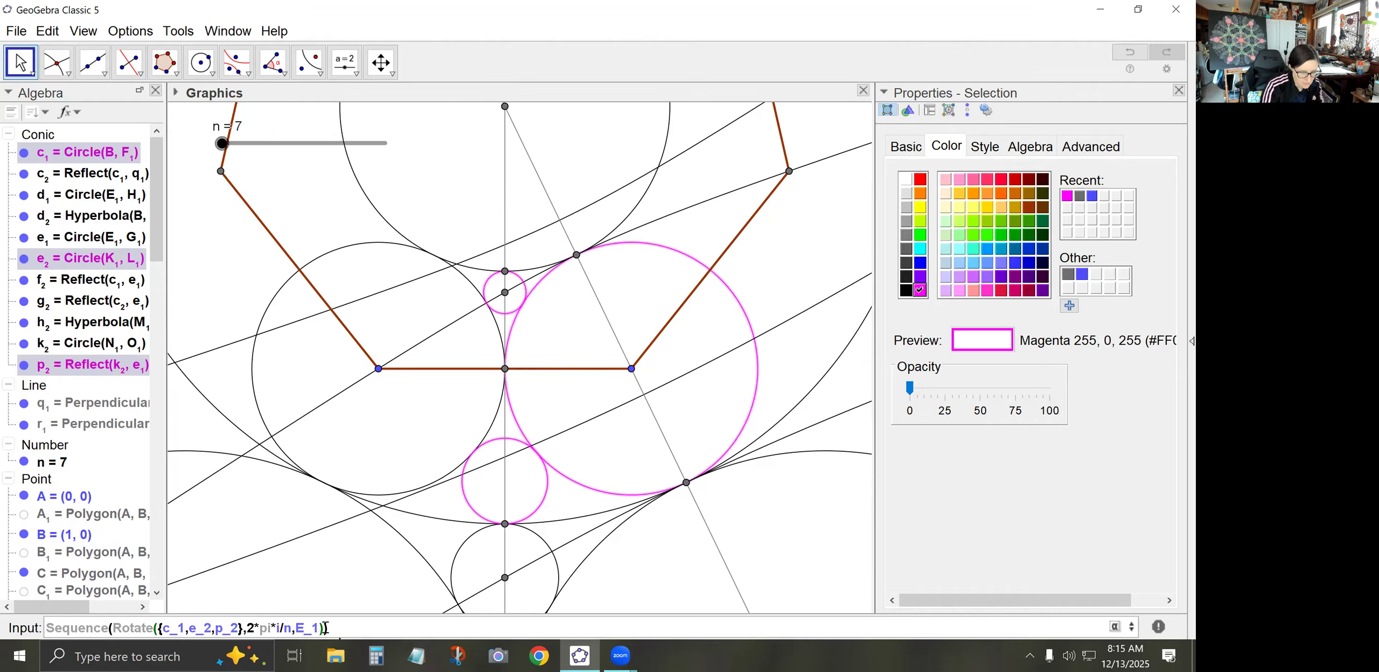
{"action": "type", "text": ",i,0"}
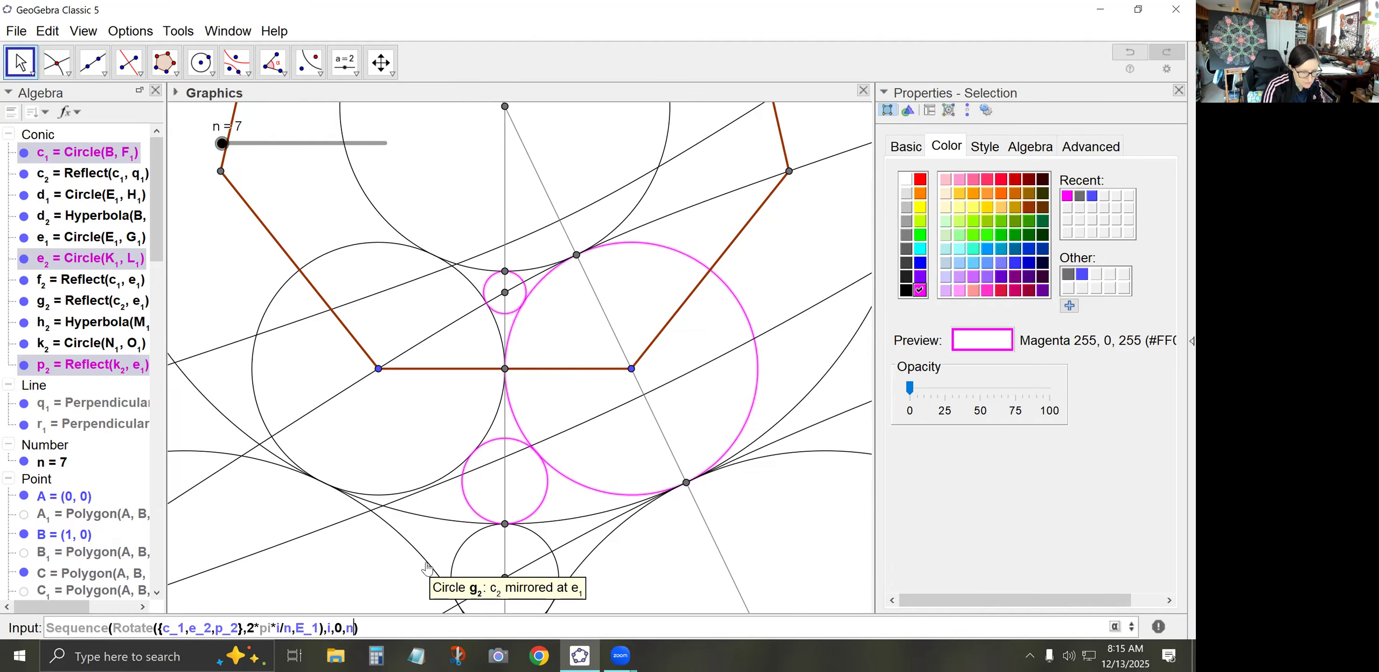
{"action": "type", "text": ",n"}
{"action": "key", "text": "Return"}
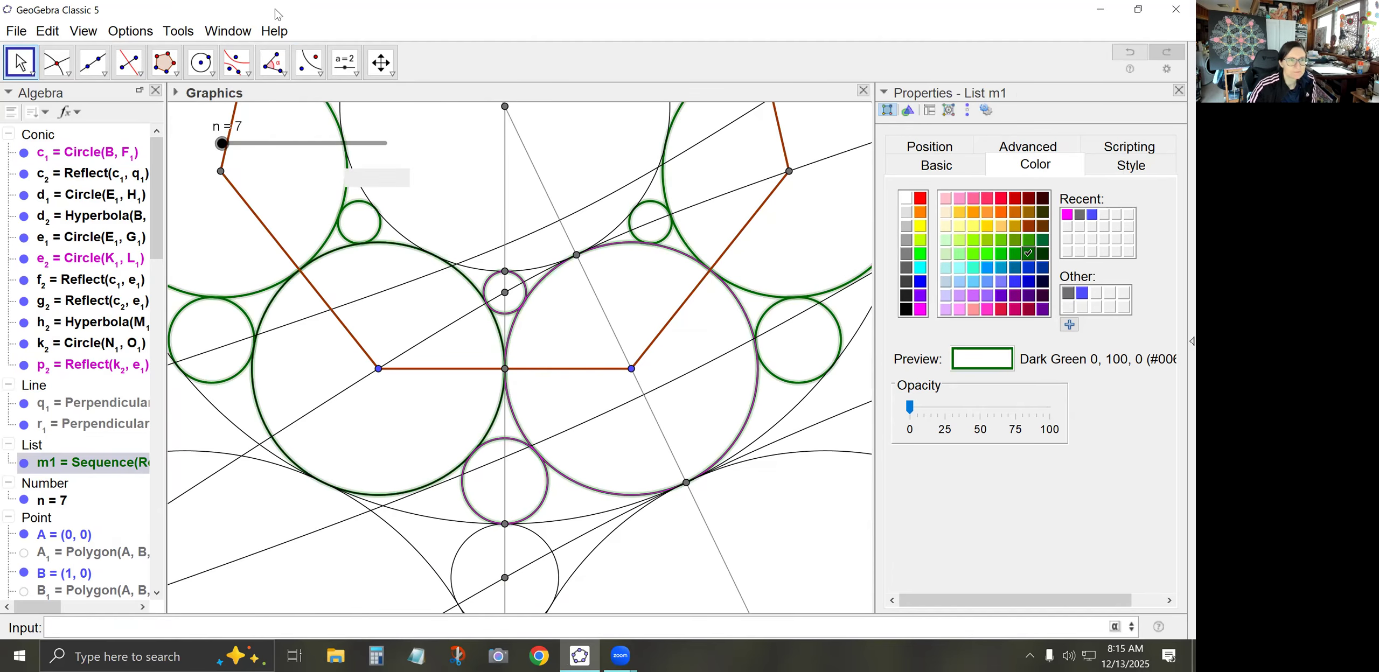
Hide the list of rotated circles, keeping the original magenta circles shown.
{"action": "scroll", "coordinate": [412, 196], "scroll_direction": "down", "scroll_amount": 2}
{"action": "scroll", "coordinate": [411, 194], "scroll_direction": "down", "scroll_amount": 4}
{"action": "left_click_drag", "start_coordinate": [218, 237], "coordinate": [242, 436]}
{"action": "scroll", "coordinate": [256, 413], "scroll_direction": "down", "scroll_amount": 2}
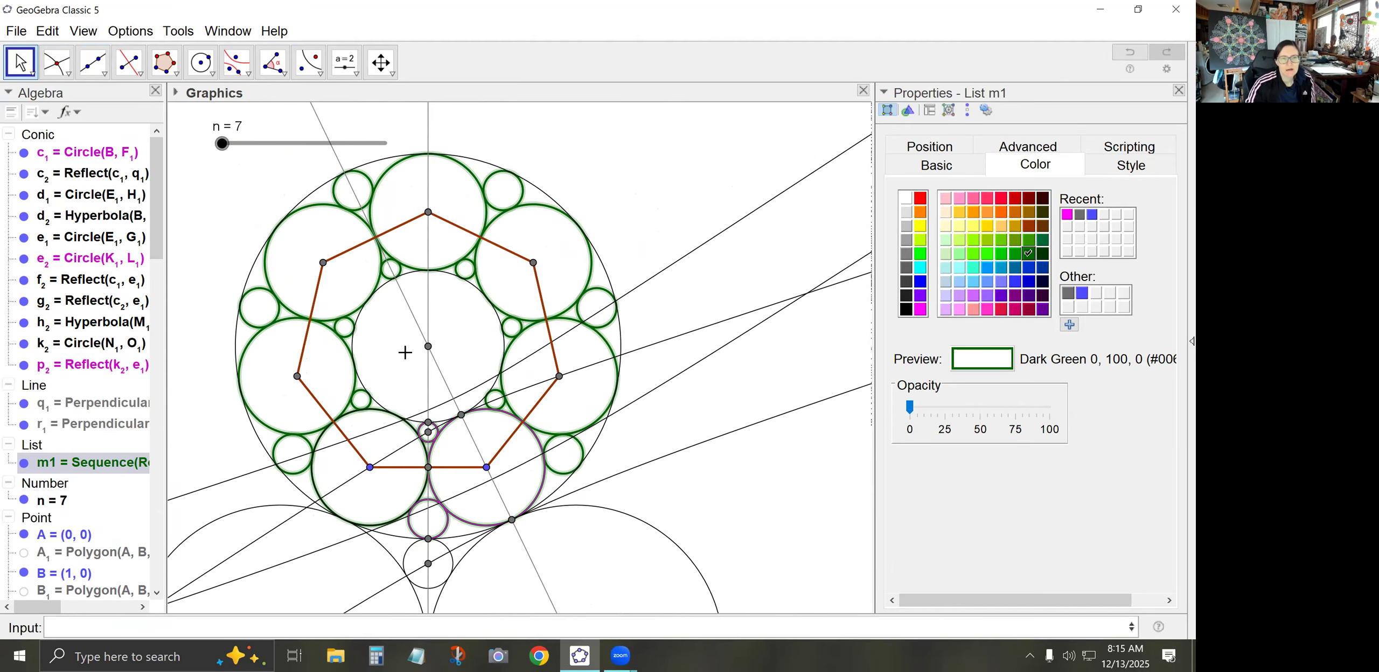
{"action": "left_click", "coordinate": [221, 231]}
{"action": "left_click_drag", "start_coordinate": [180, 340], "coordinate": [247, 330]}
{"action": "scroll", "coordinate": [507, 531], "scroll_direction": "up", "scroll_amount": 5}
{"action": "scroll", "coordinate": [515, 553], "scroll_direction": "up", "scroll_amount": 5}
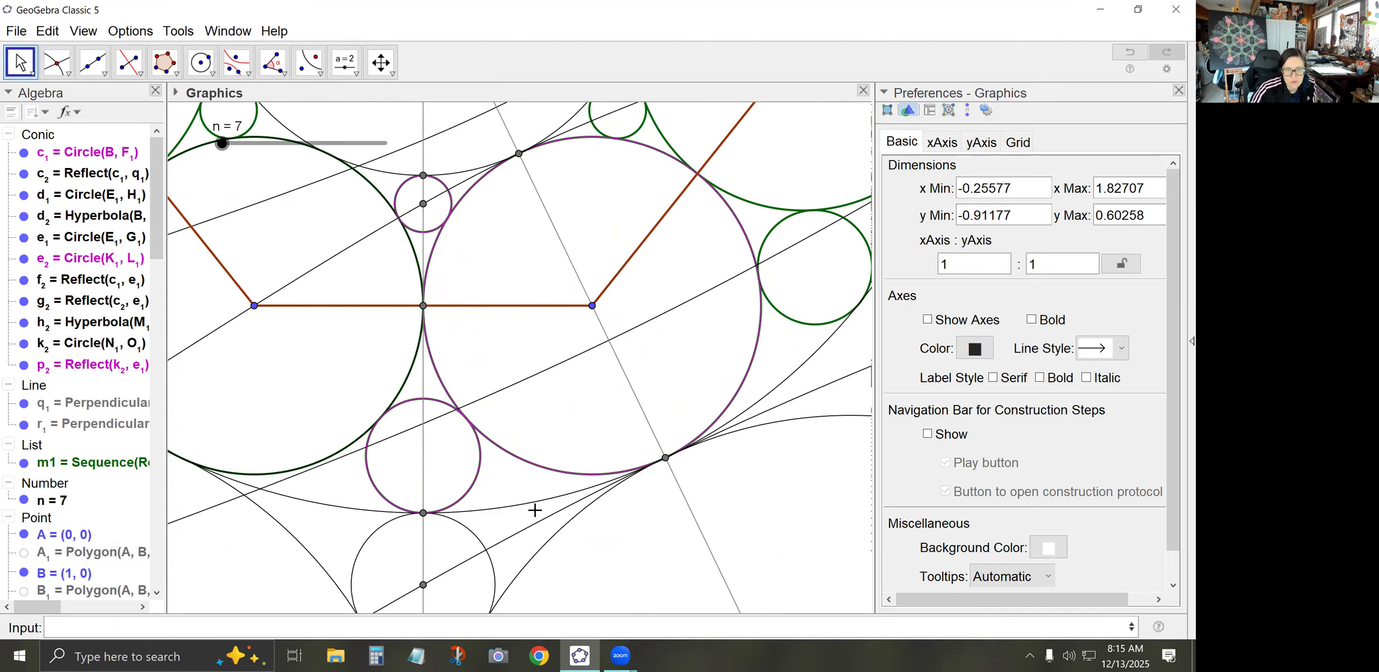
{"action": "left_click", "coordinate": [25, 464]}
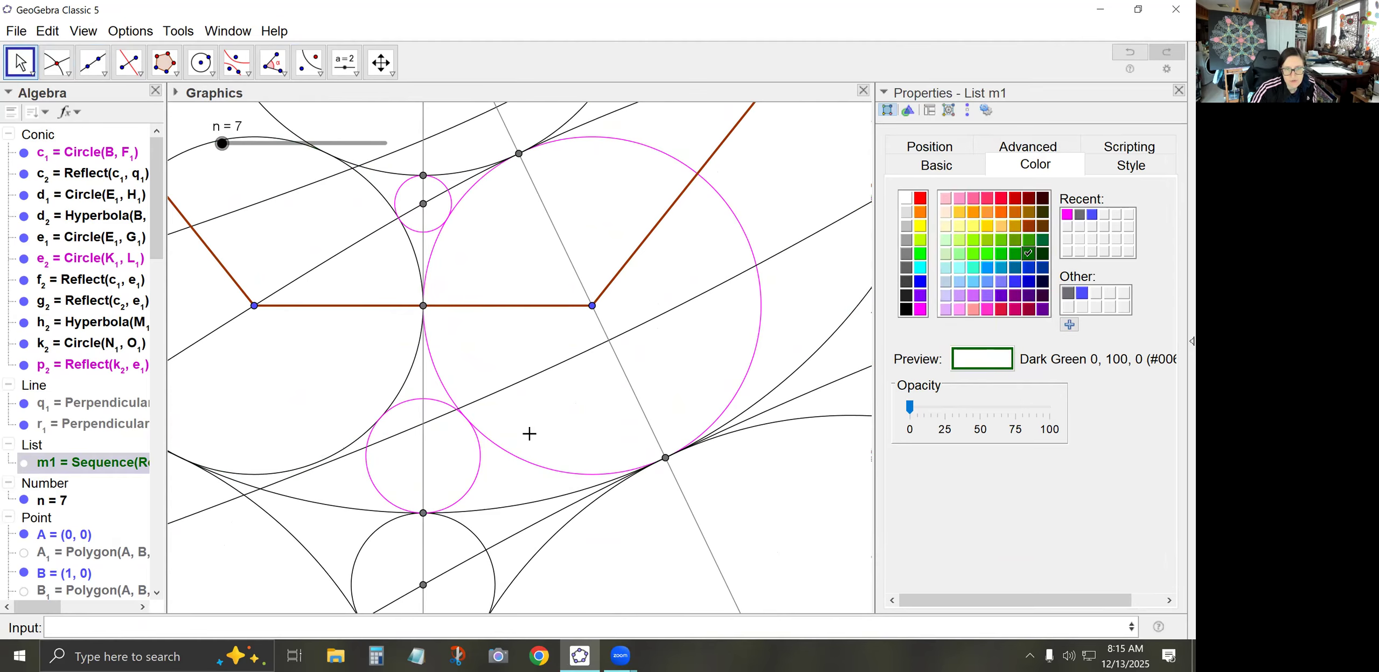
Mark the tangency point between the large magenta circle around B and the small magenta circle just inside the outer circle.
{"action": "left_click", "coordinate": [57, 62]}
{"action": "left_click", "coordinate": [482, 438]}
{"action": "left_click", "coordinate": [478, 449]}
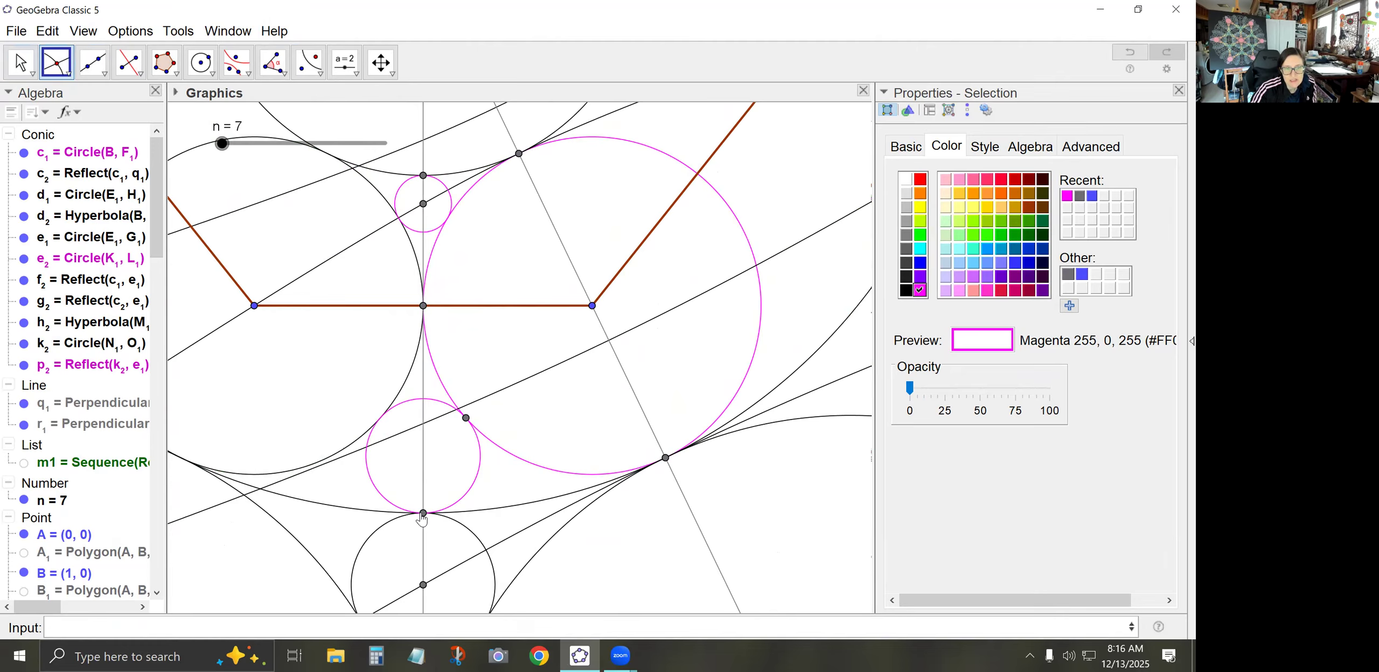
Draw a circle through the three tangency points shared by the circle around B, the lower small magenta circle and the outer circle.
{"action": "left_click", "coordinate": [204, 64]}
{"action": "left_click", "coordinate": [291, 203]}
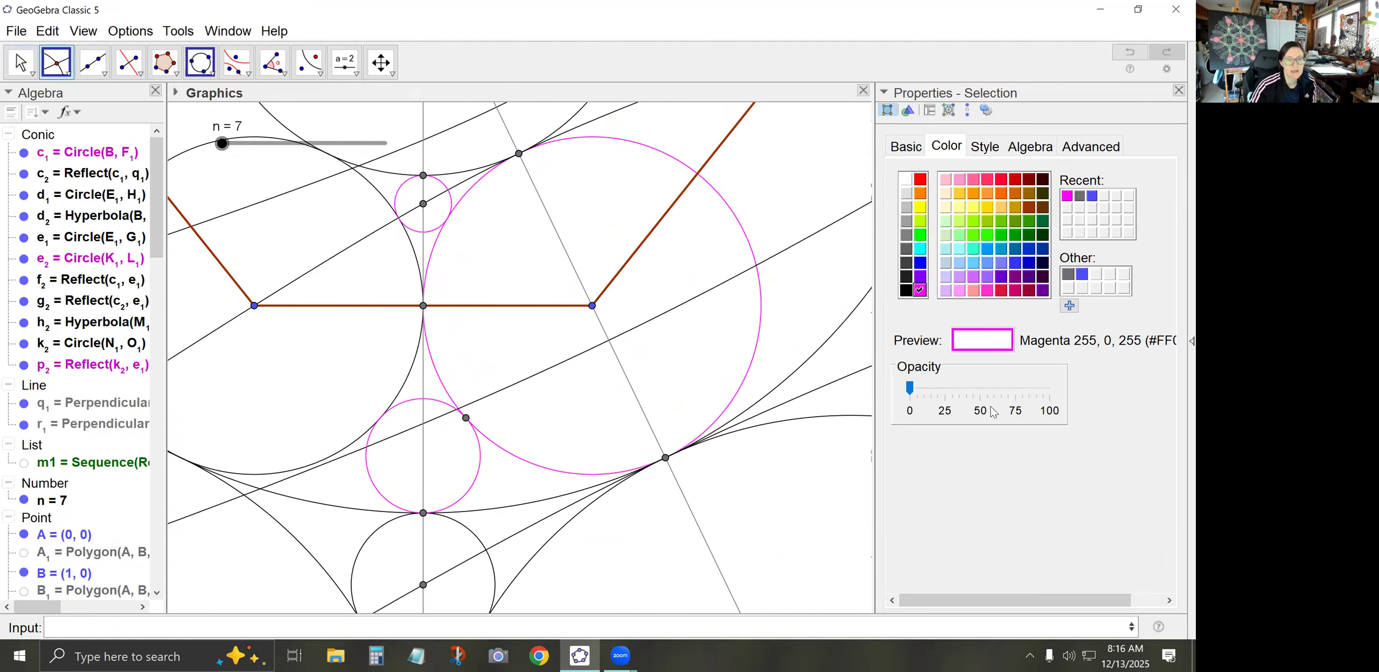
{"action": "left_click", "coordinate": [665, 458]}
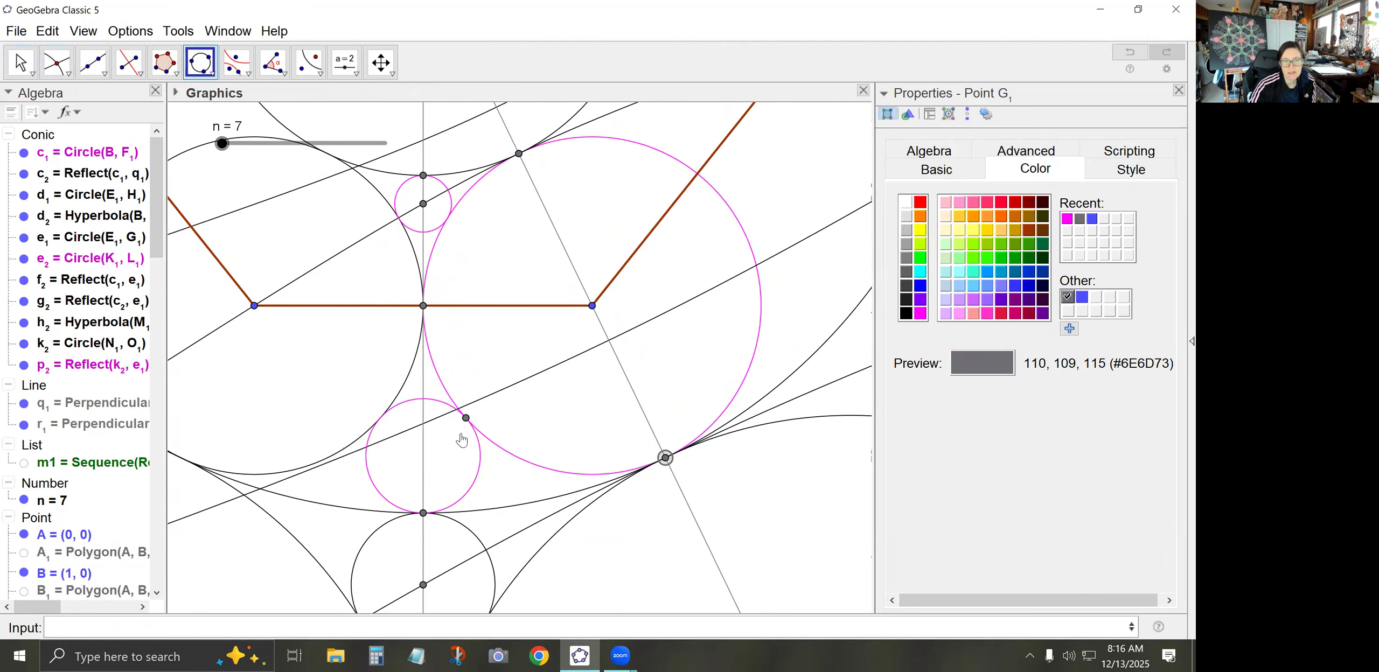
{"action": "left_click", "coordinate": [466, 418]}
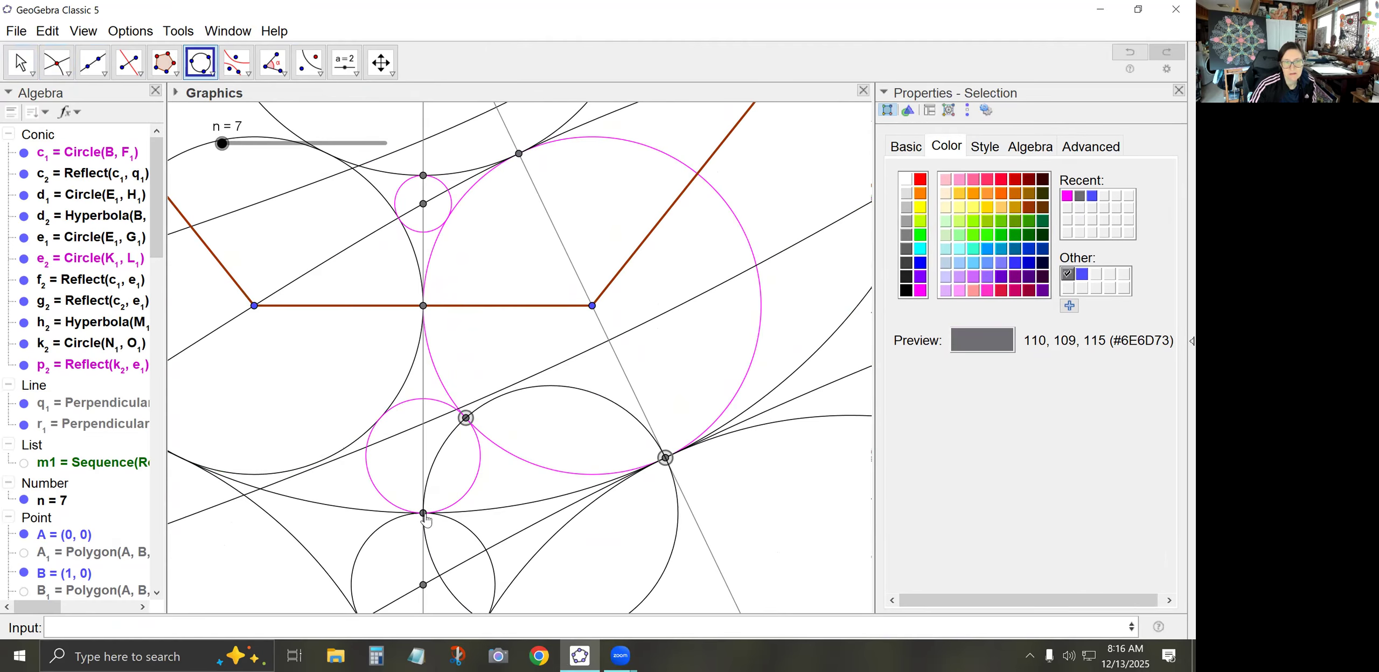
{"action": "left_click", "coordinate": [424, 515]}
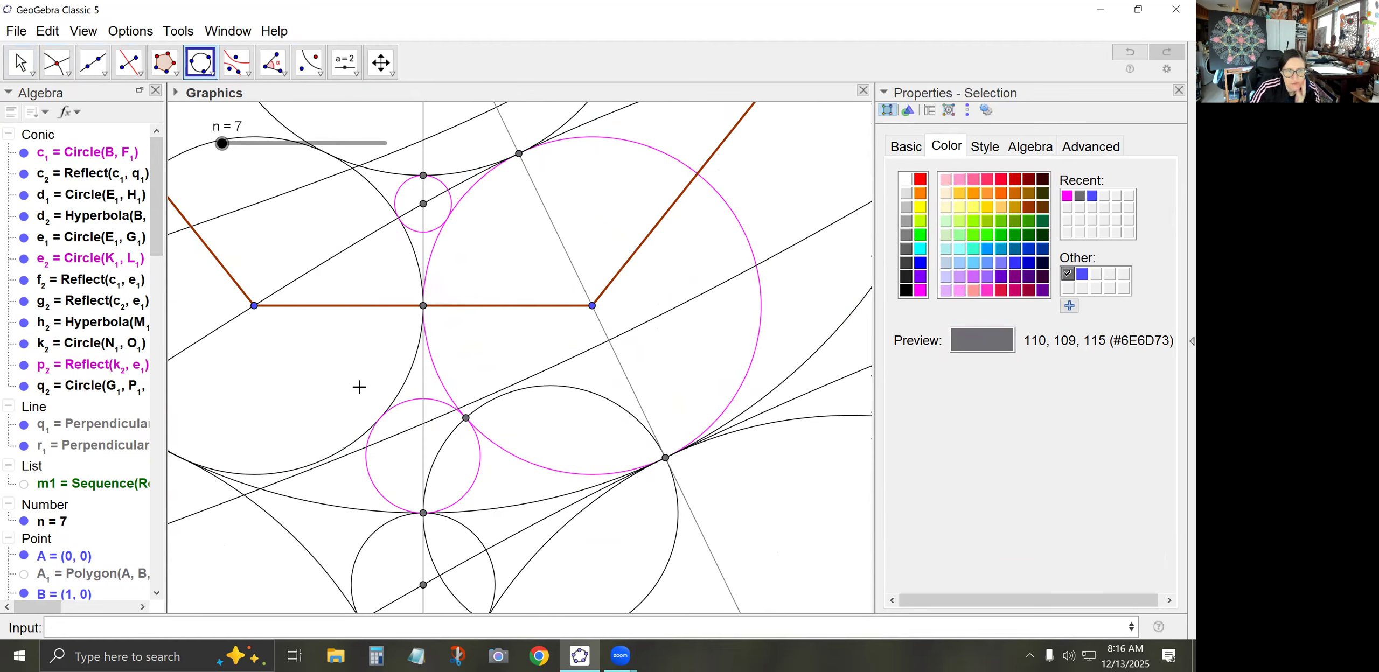
Reflect the black circle around A about the new three-point circle to fill the gap beside the lower small magenta circle.
{"action": "left_click", "coordinate": [311, 67]}
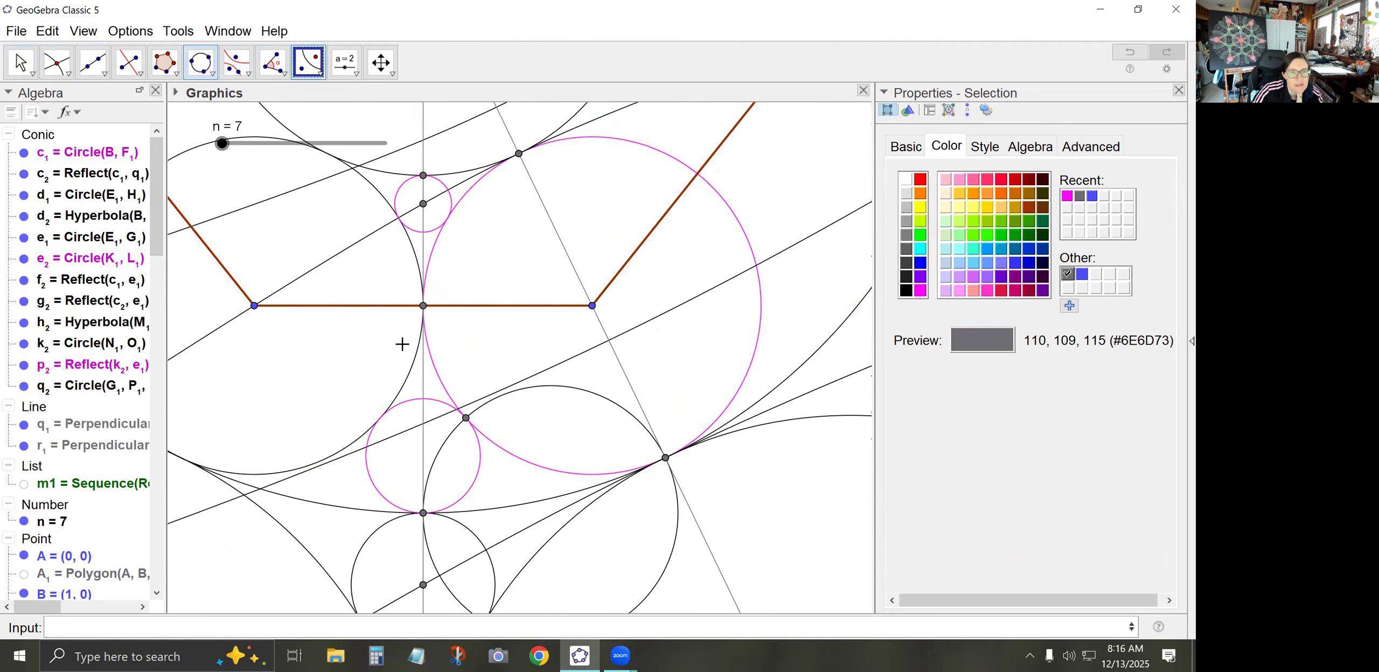
{"action": "left_click", "coordinate": [410, 365]}
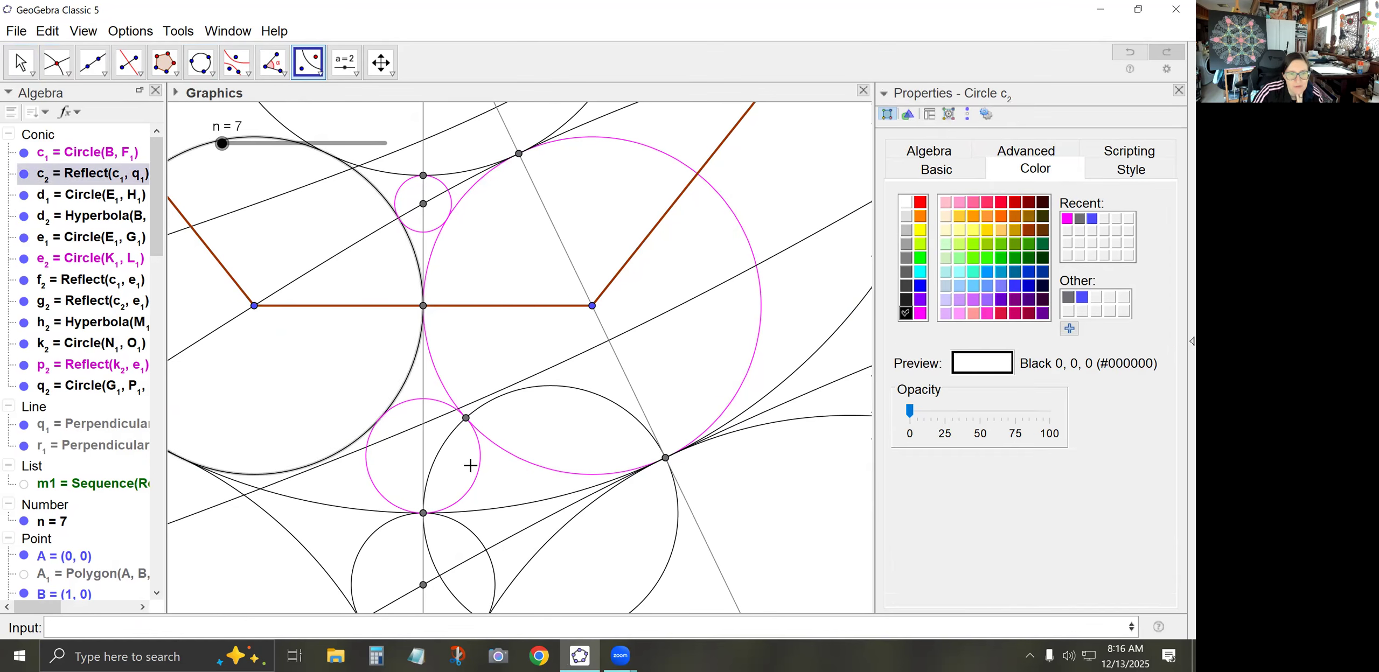
{"action": "left_click", "coordinate": [446, 446]}
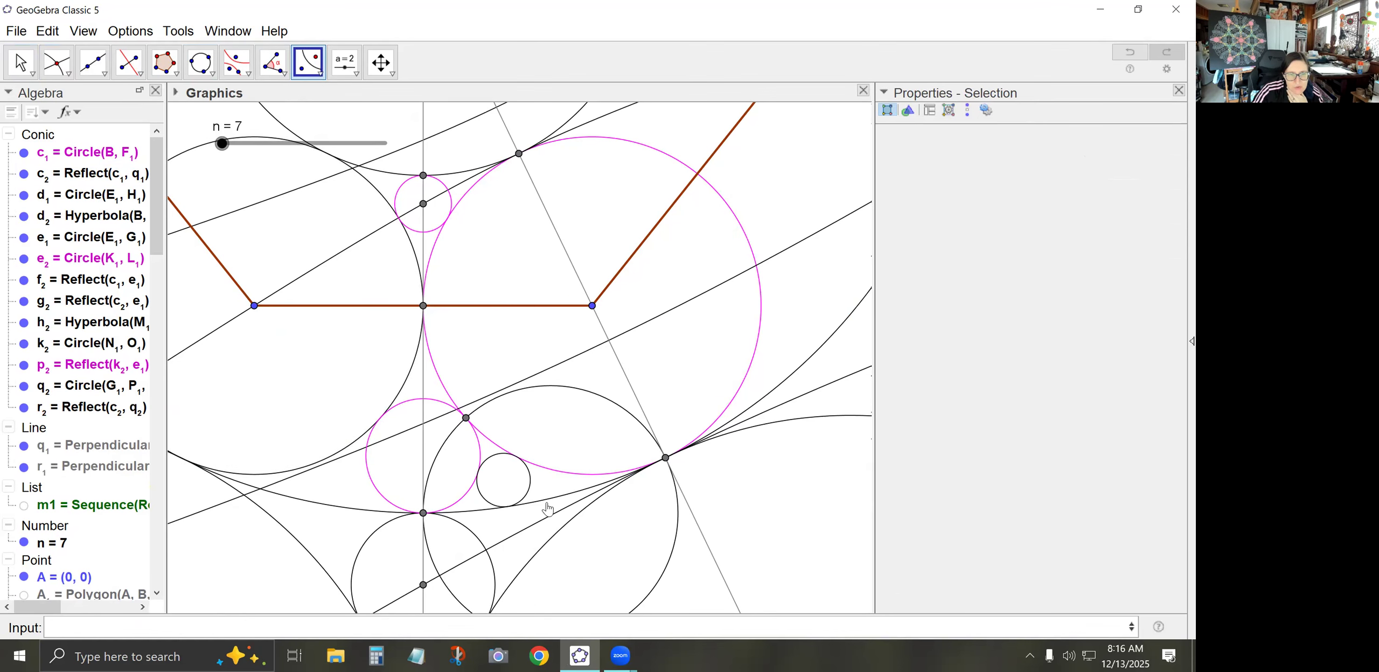
Show the list of rotated circles again with the whole ring in view.
{"action": "scroll", "coordinate": [478, 447], "scroll_direction": "down", "scroll_amount": 2}
{"action": "scroll", "coordinate": [479, 447], "scroll_direction": "down", "scroll_amount": 5}
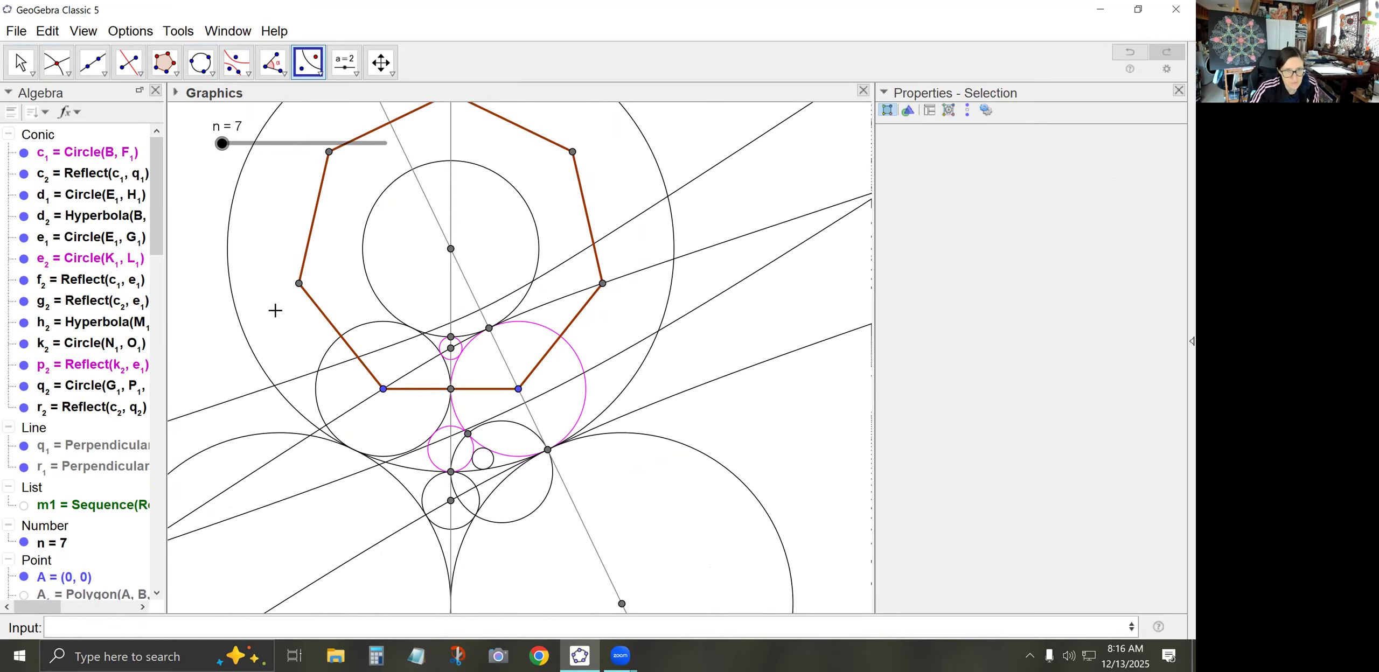
{"action": "left_click", "coordinate": [24, 506]}
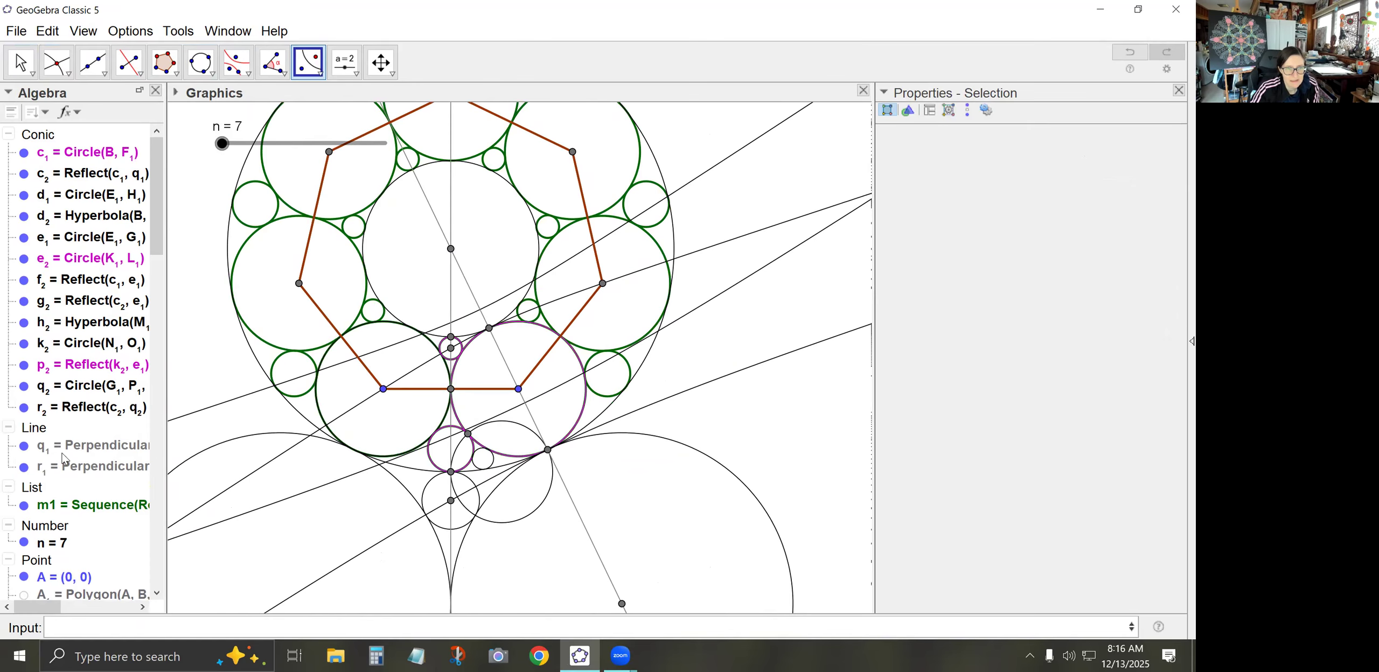
{"action": "left_click", "coordinate": [20, 63]}
{"action": "left_click_drag", "start_coordinate": [208, 340], "coordinate": [245, 406]}
{"action": "scroll", "coordinate": [237, 404], "scroll_direction": "down", "scroll_amount": 3}
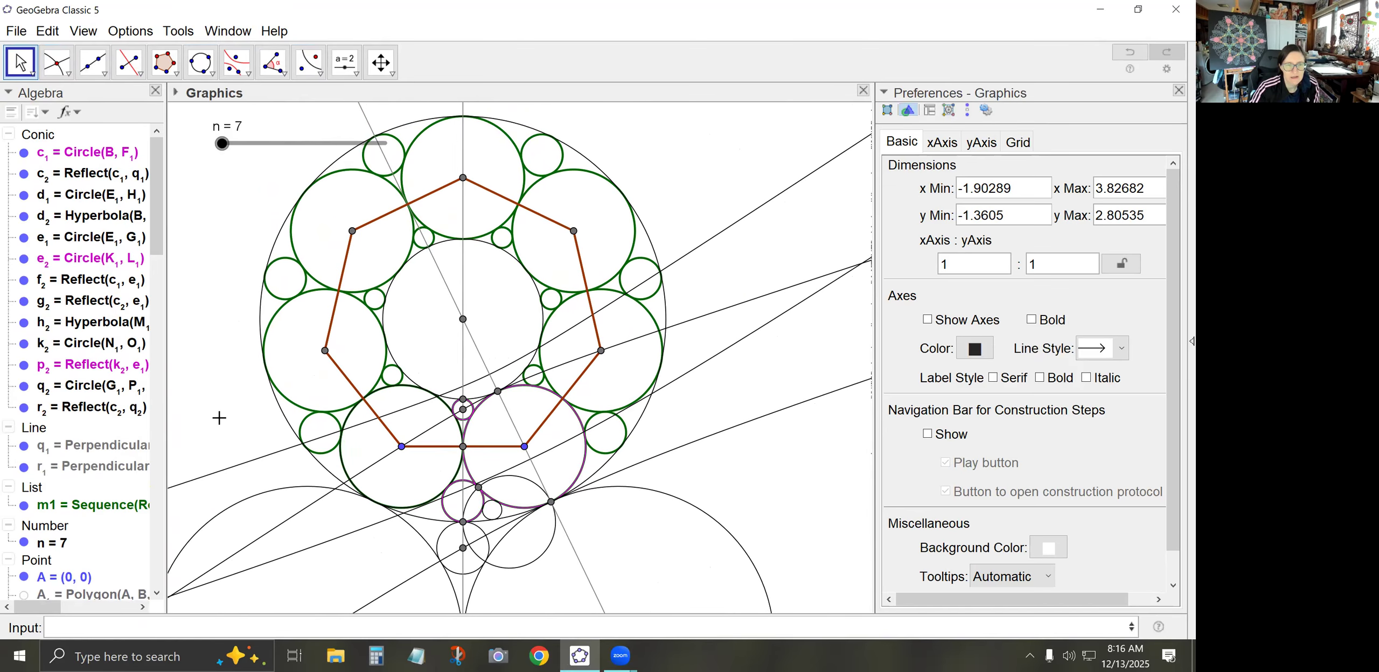